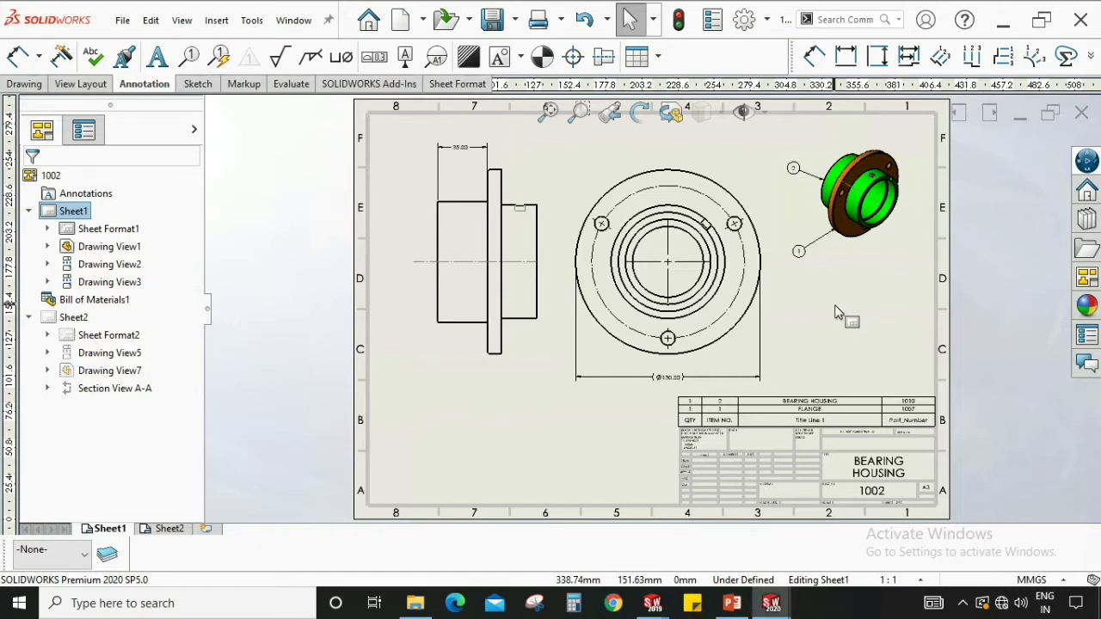
# Review drawing 1002, checking Sheet2's section view, then return to Sheet1
pyautogui.scroll(-2, 839, 312)
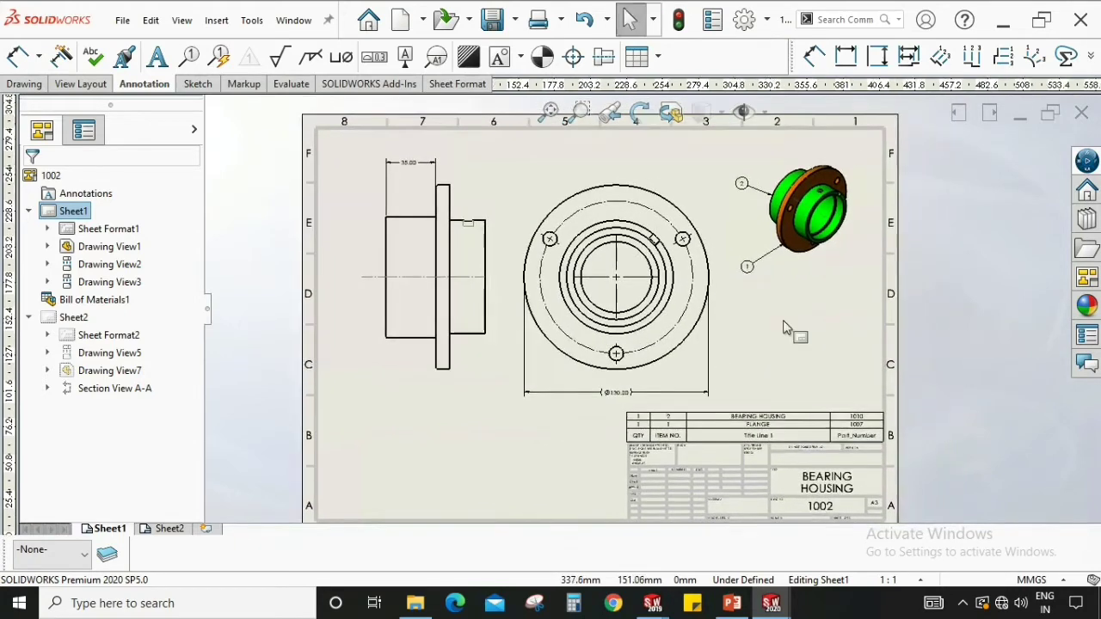
pyautogui.press('f')
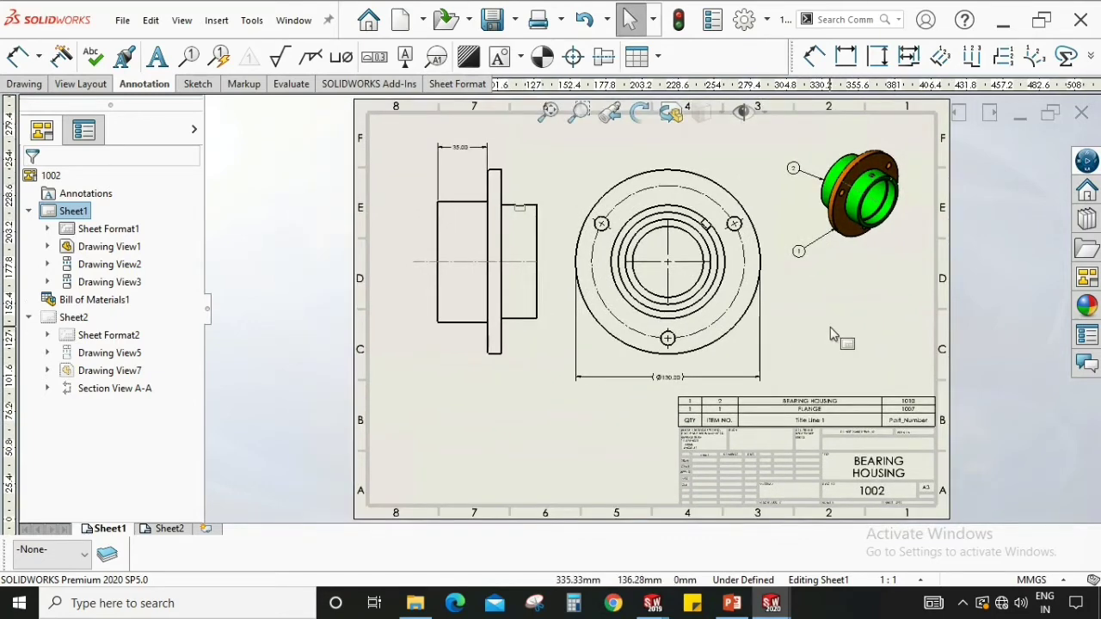
pyautogui.moveTo(833, 333); pyautogui.dragTo(826, 335, button='middle')
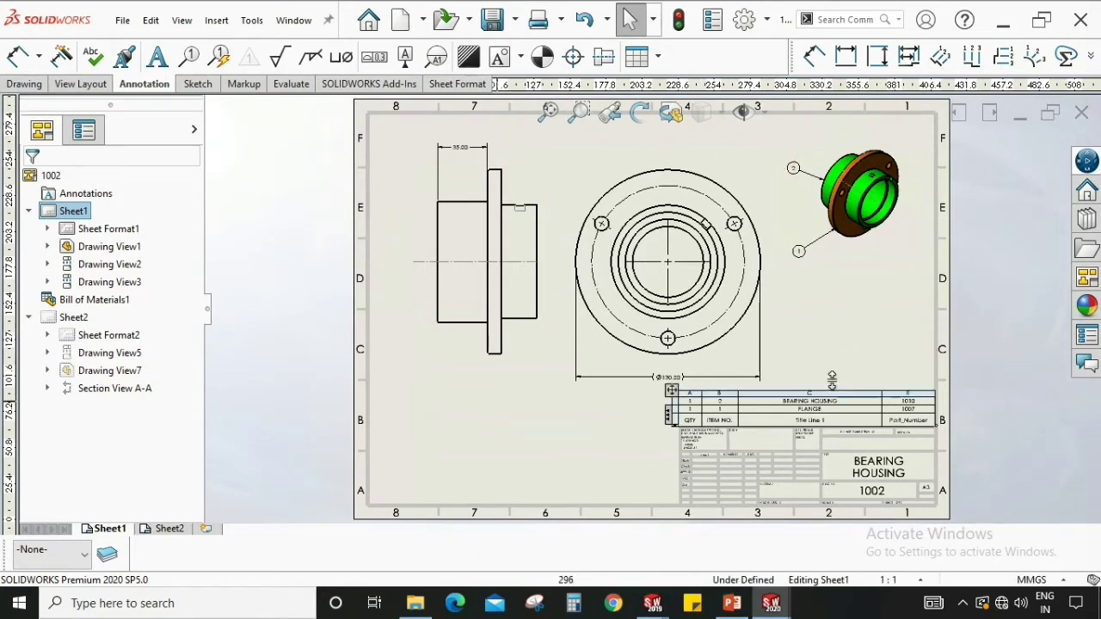
pyautogui.click(172, 530)
pyautogui.moveTo(110, 528)
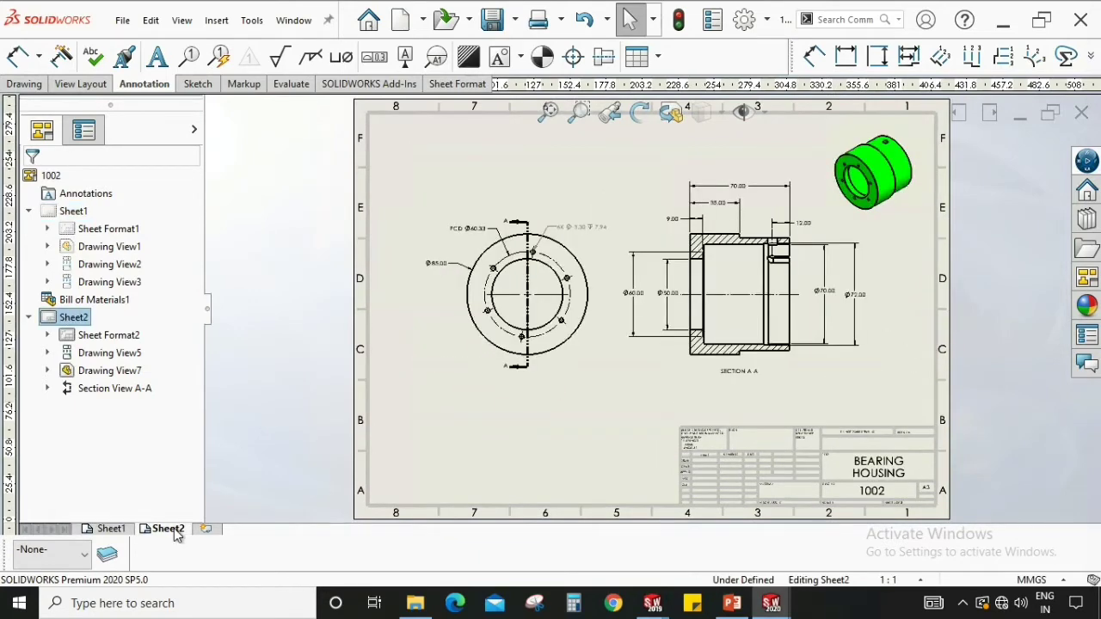
pyautogui.click(110, 529)
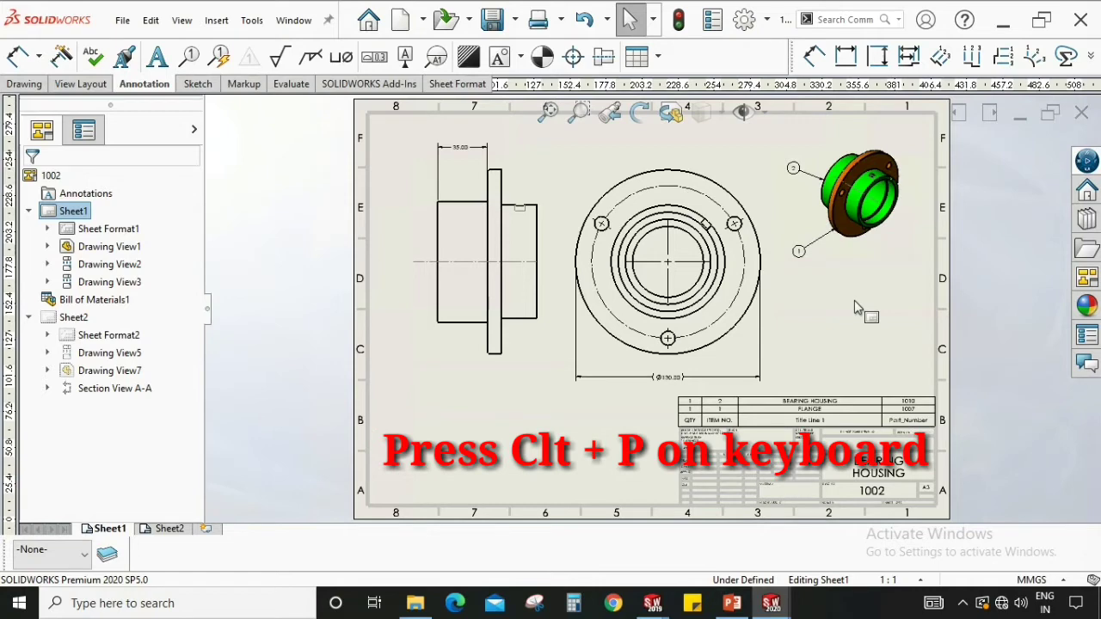
# Bring up the Print dialog for drawing 1002 with Microsoft Print to PDF as printer
pyautogui.hotkey('ctrl', 'p')
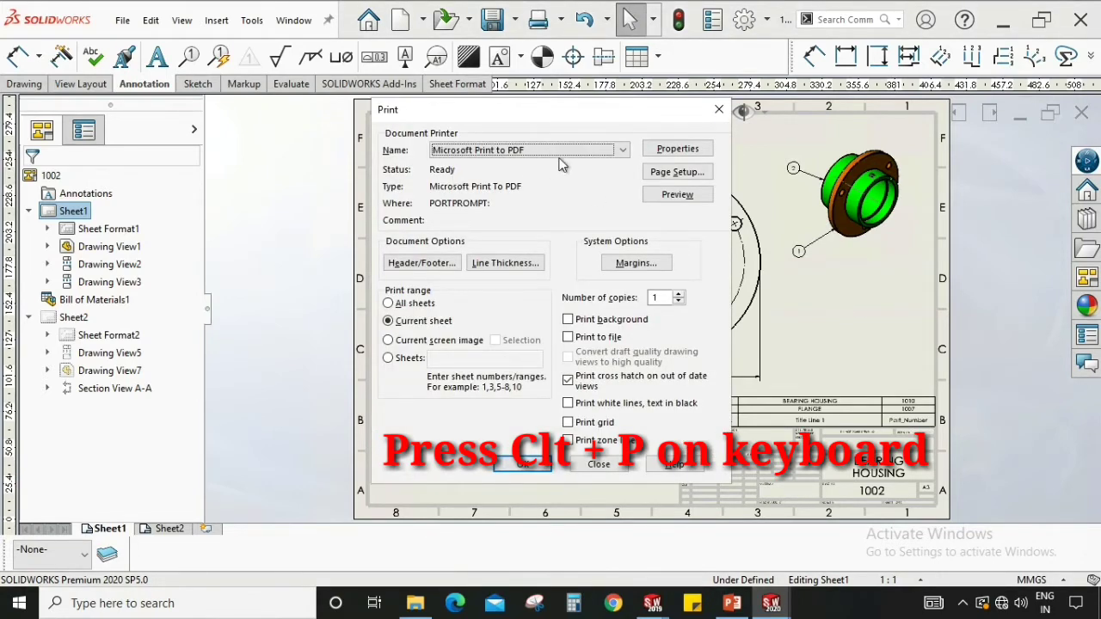
pyautogui.moveTo(588, 112); pyautogui.dragTo(630, 111)
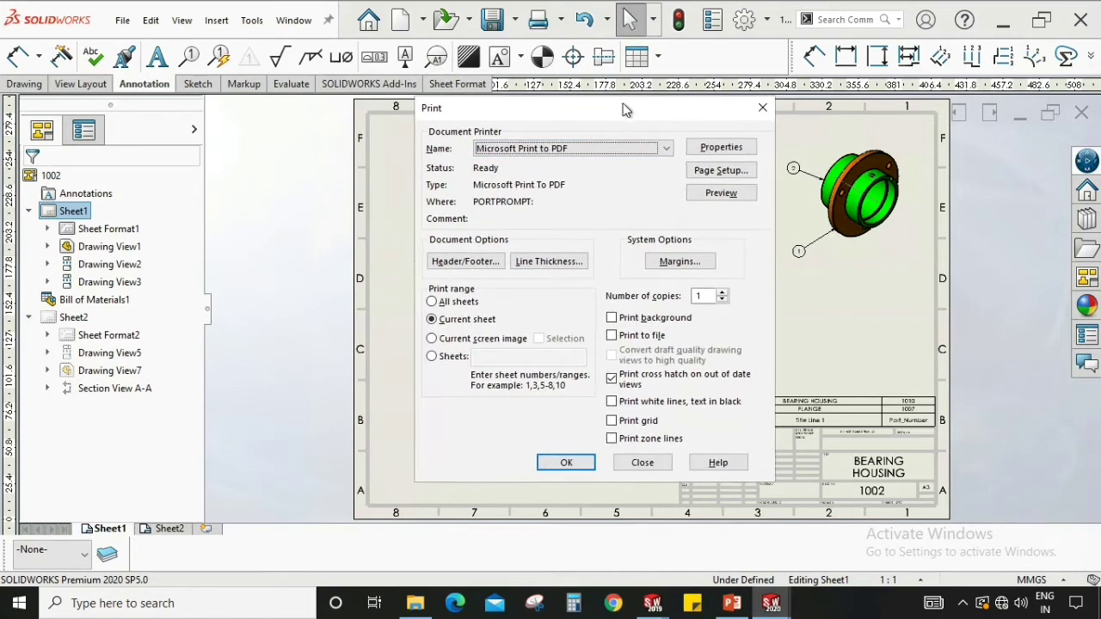
pyautogui.click(519, 155)
pyautogui.click(432, 303)
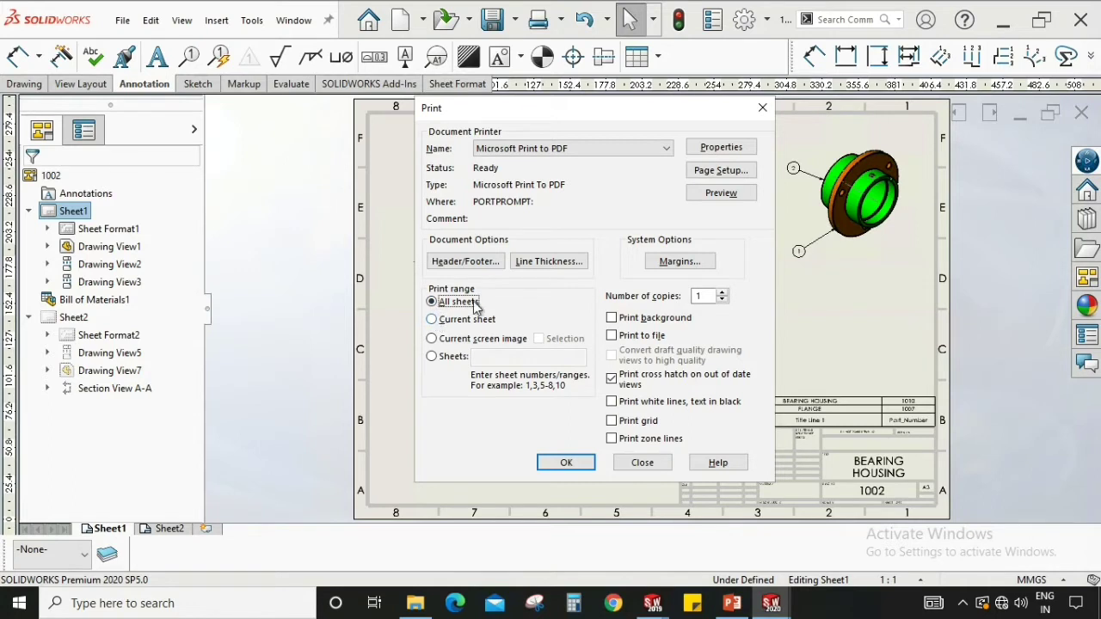
pyautogui.click(432, 320)
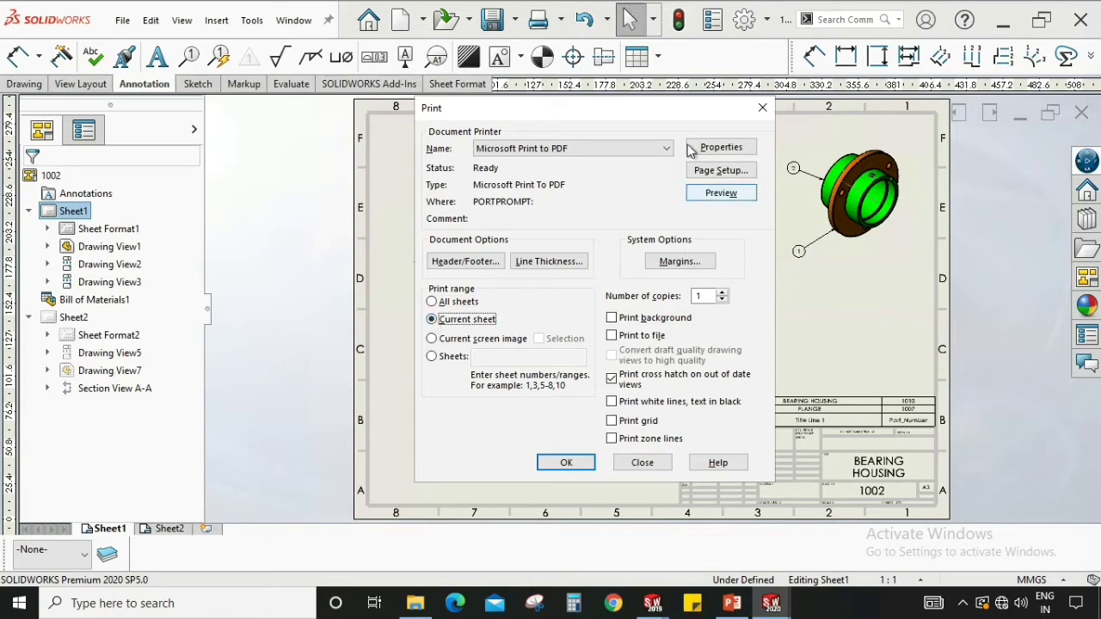
pyautogui.moveTo(686, 115); pyautogui.dragTo(553, 120)
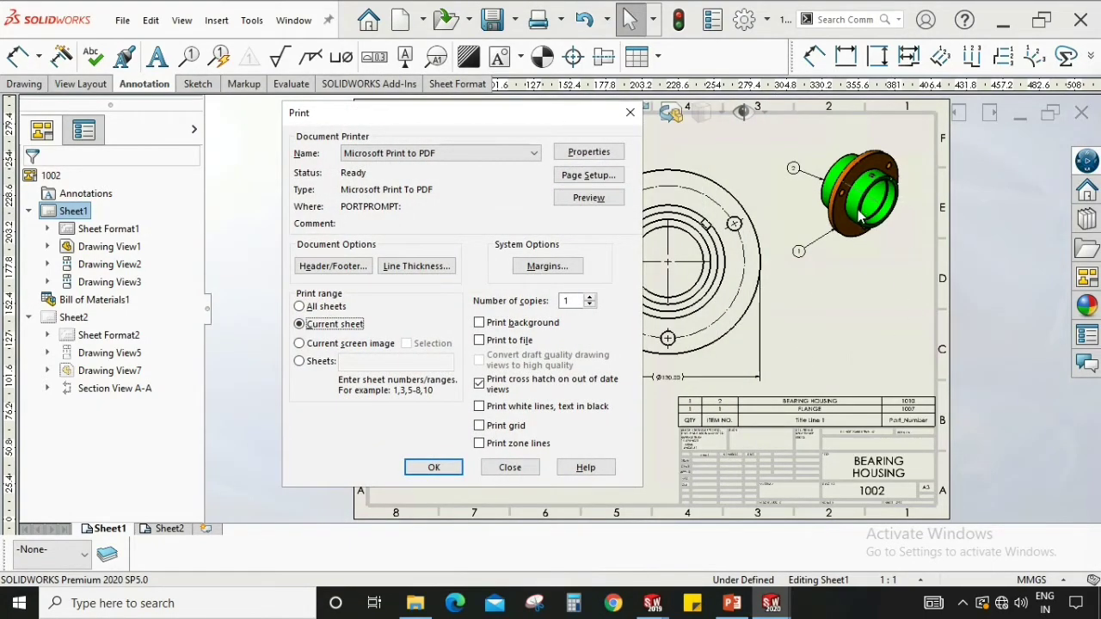
# Try sheet lists 1,2 and 1,3 in the Sheets field, then set the print range to All sheets
pyautogui.click(300, 361)
pyautogui.click(348, 363)
pyautogui.write('1,')
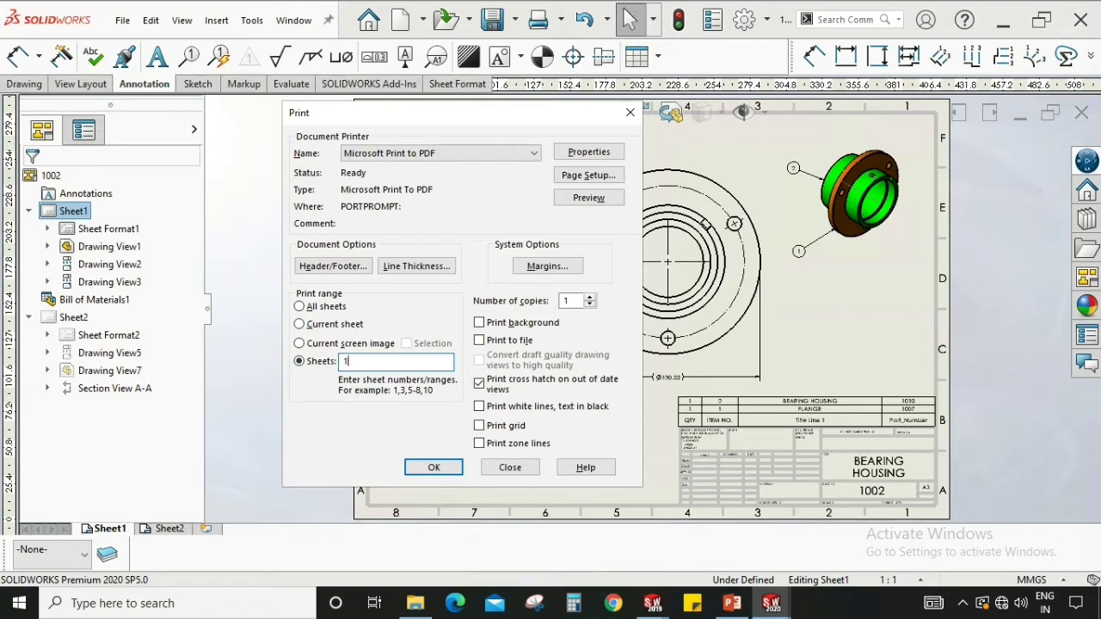
pyautogui.write('2')
pyautogui.doubleClick(360, 361)
pyautogui.click(377, 362)
pyautogui.press('BackSpace')
pyautogui.write('3')
pyautogui.moveTo(357, 362); pyautogui.dragTo(338, 362)
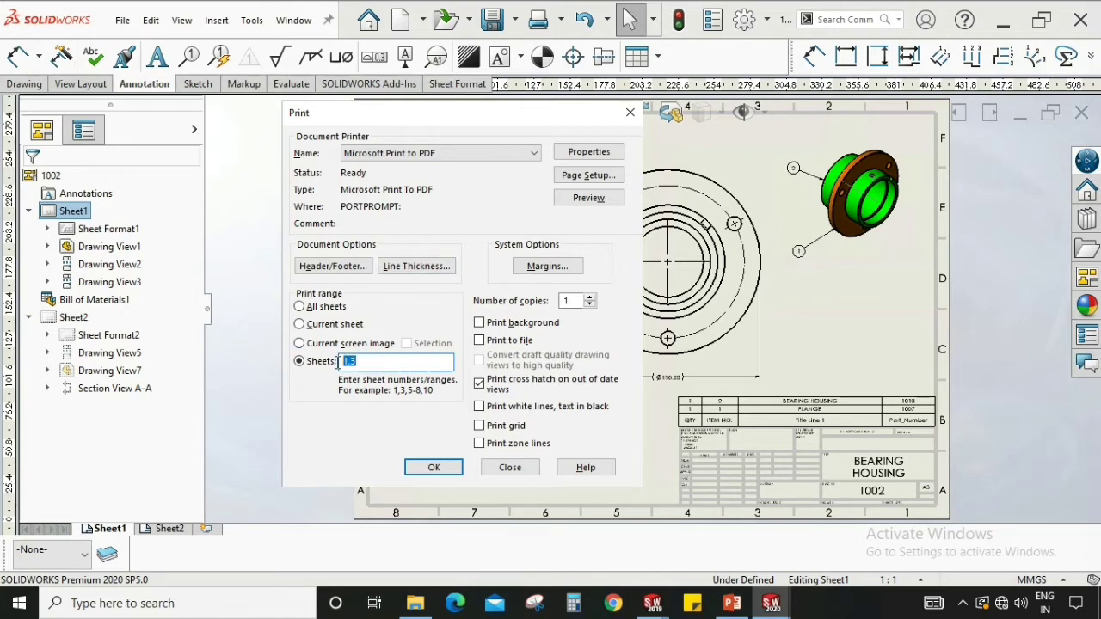
pyautogui.click(299, 307)
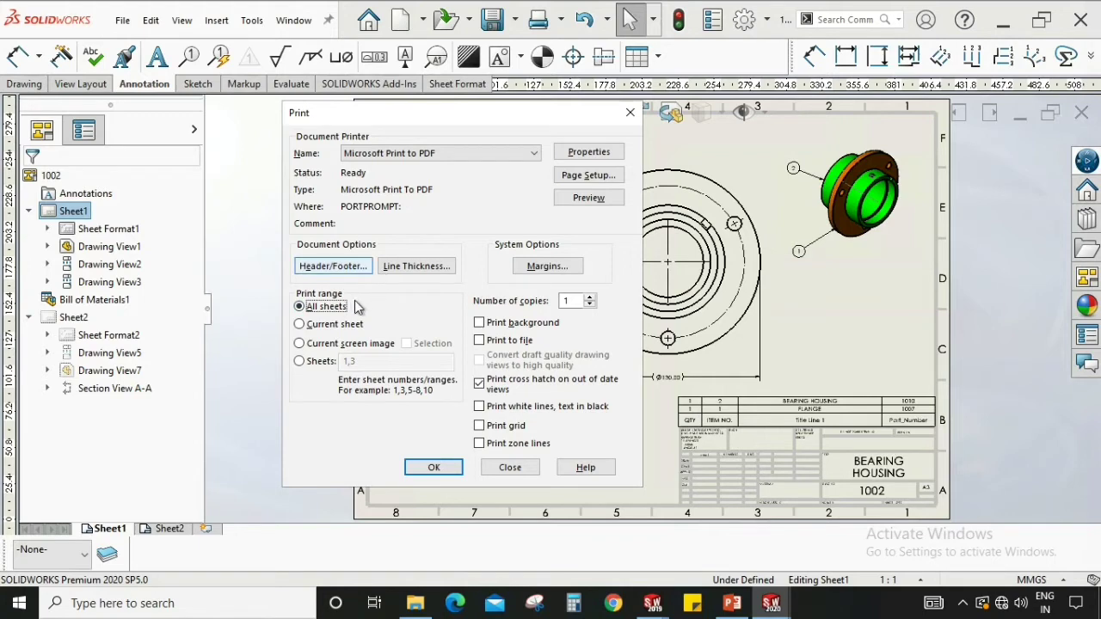
# Keep landscape orientation in the PDF printer's document properties
pyautogui.click(607, 152)
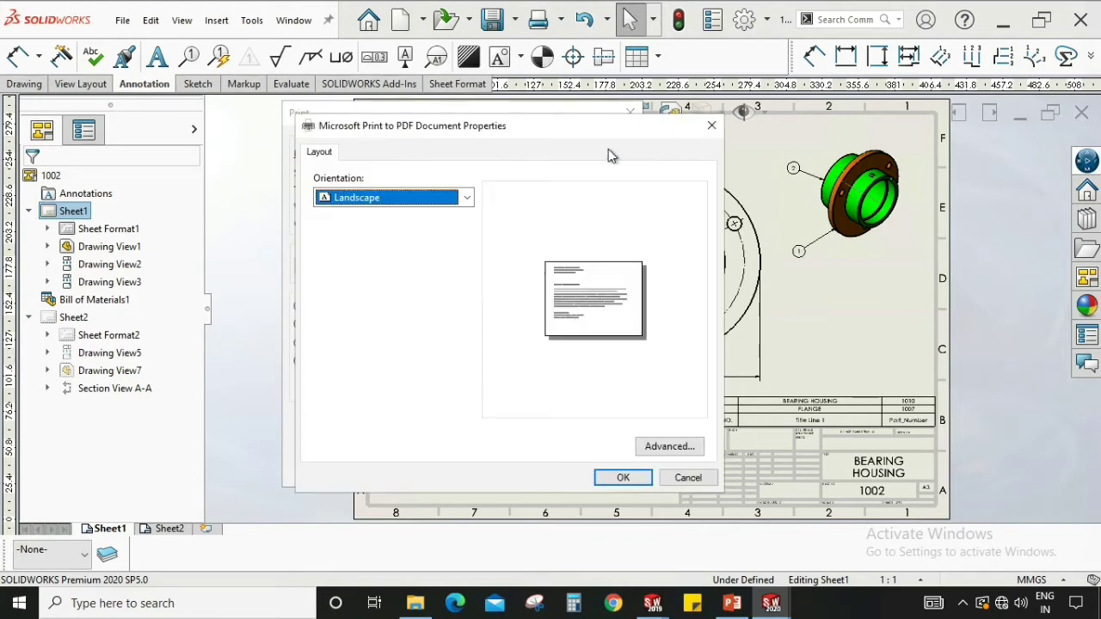
pyautogui.click(467, 198)
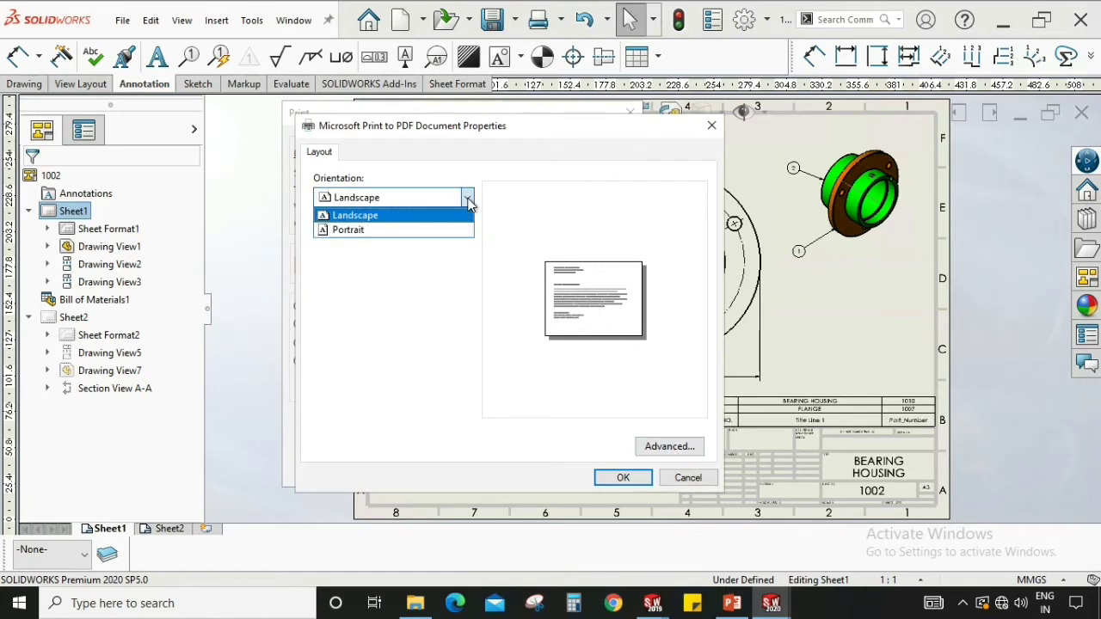
pyautogui.click(372, 217)
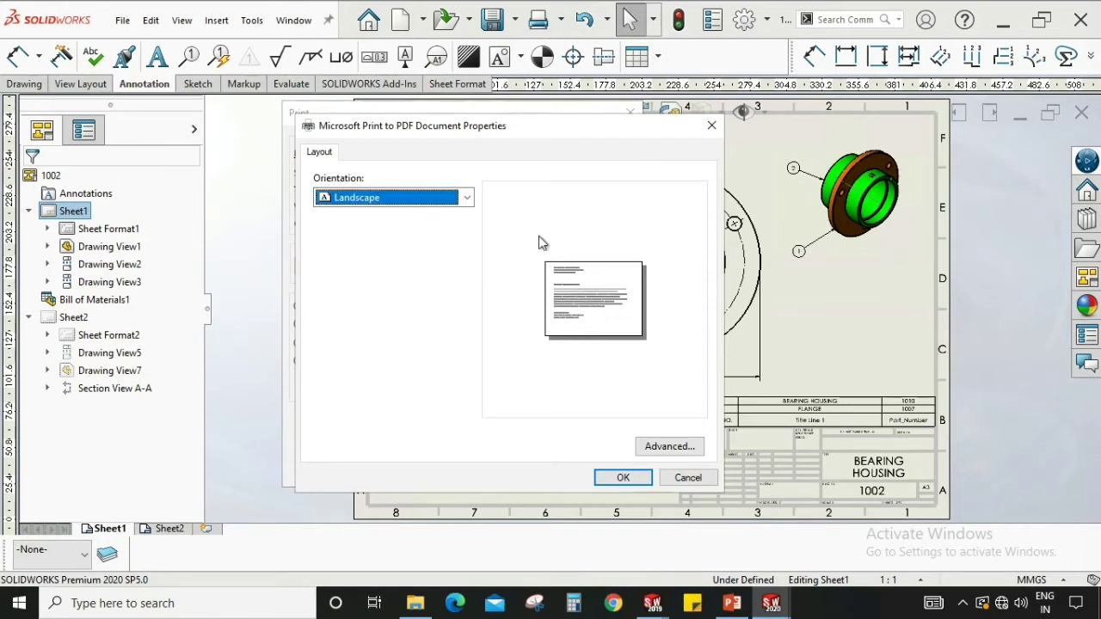
# Set A3 paper size in Advanced options, confirm, and print all sheets to PDF
pyautogui.click(666, 448)
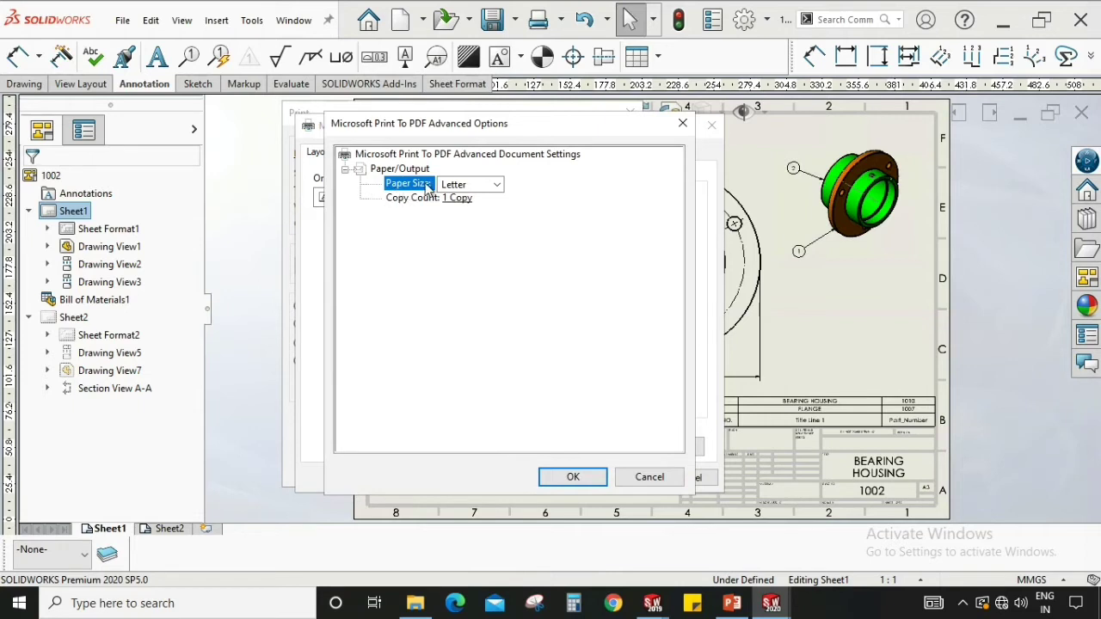
pyautogui.click(497, 184)
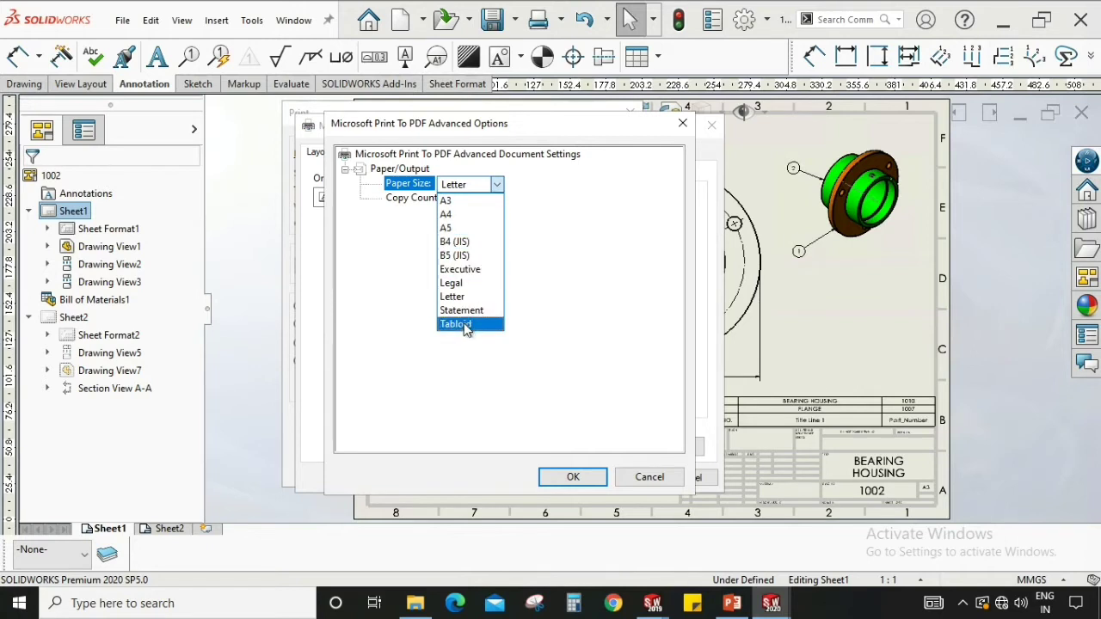
pyautogui.click(462, 204)
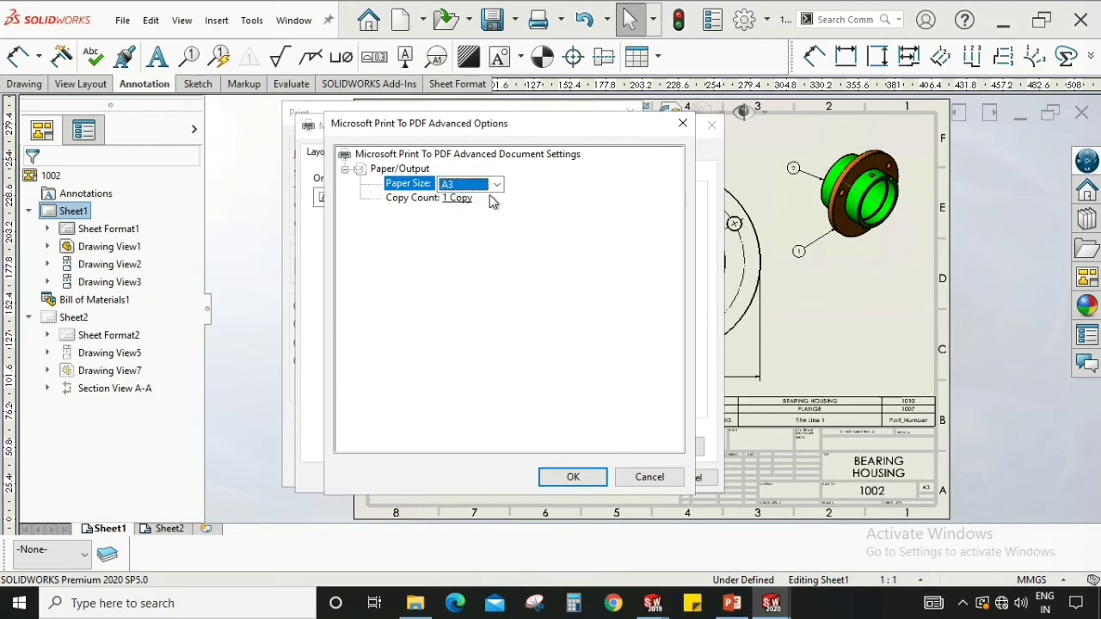
pyautogui.click(465, 184)
pyautogui.click(460, 215)
pyautogui.click(497, 184)
pyautogui.click(456, 199)
pyautogui.click(571, 479)
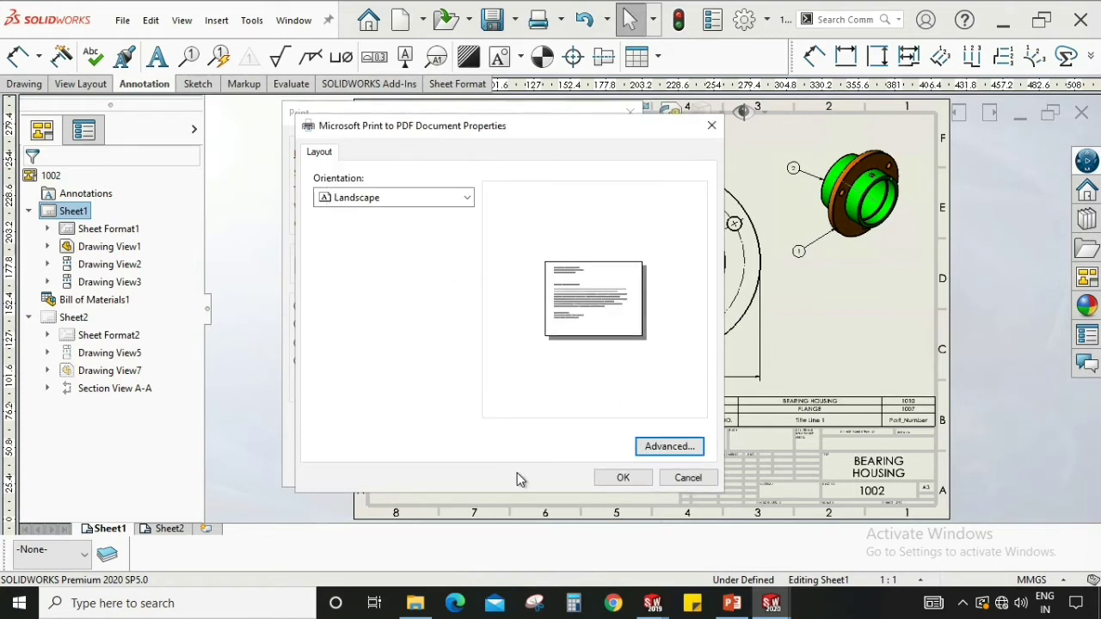
pyautogui.click(617, 479)
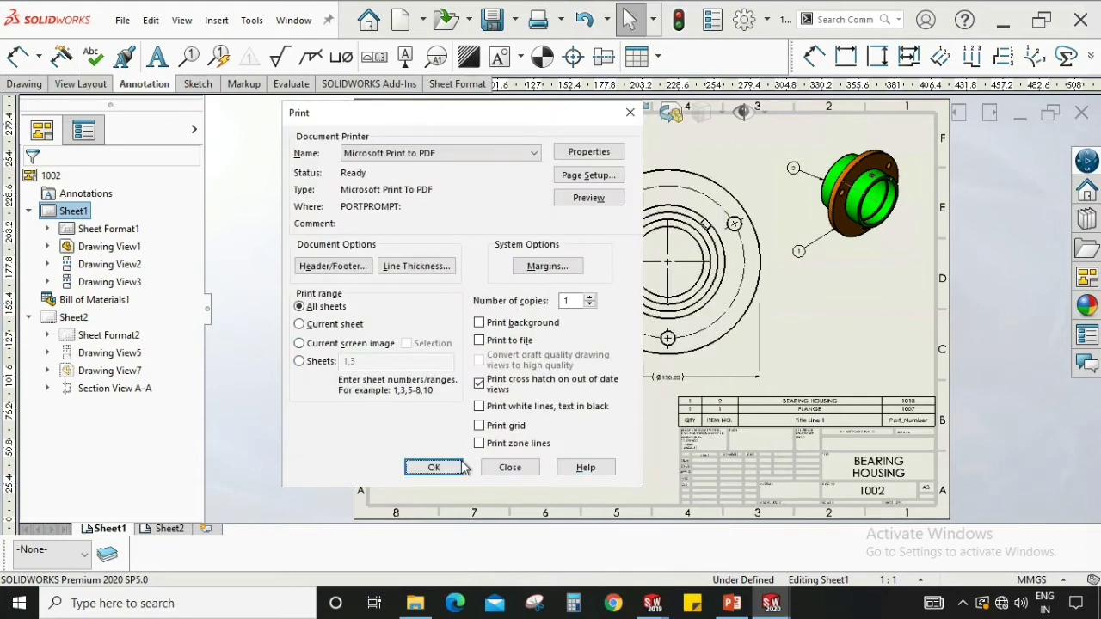
pyautogui.click(436, 468)
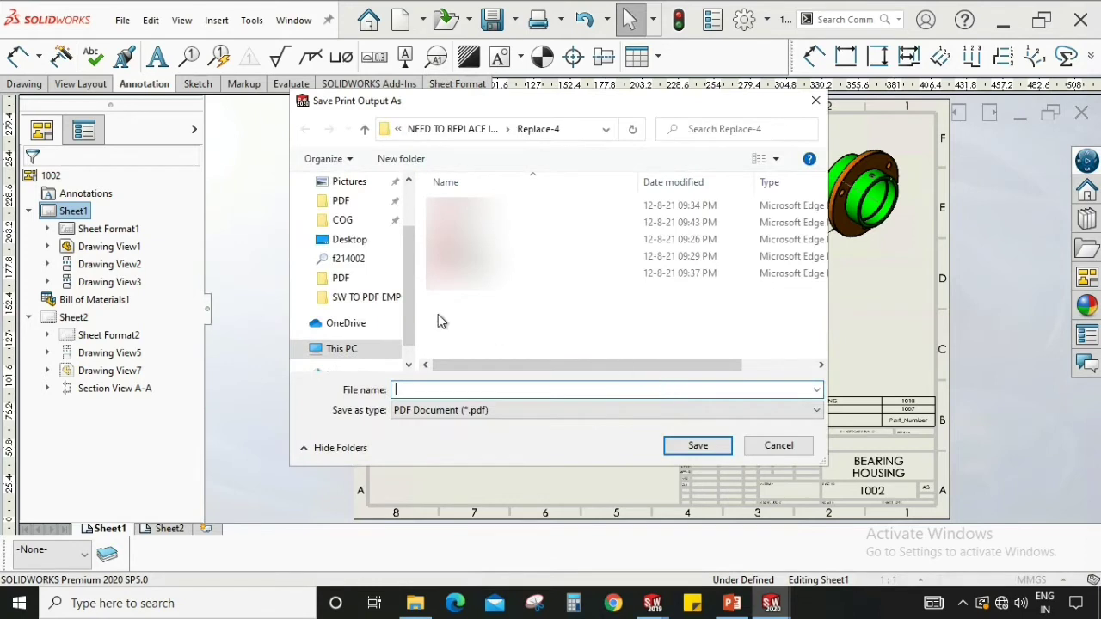
# Save the printed PDF as 1002 in the Desktop COG folder
pyautogui.moveTo(407, 291); pyautogui.dragTo(413, 239)
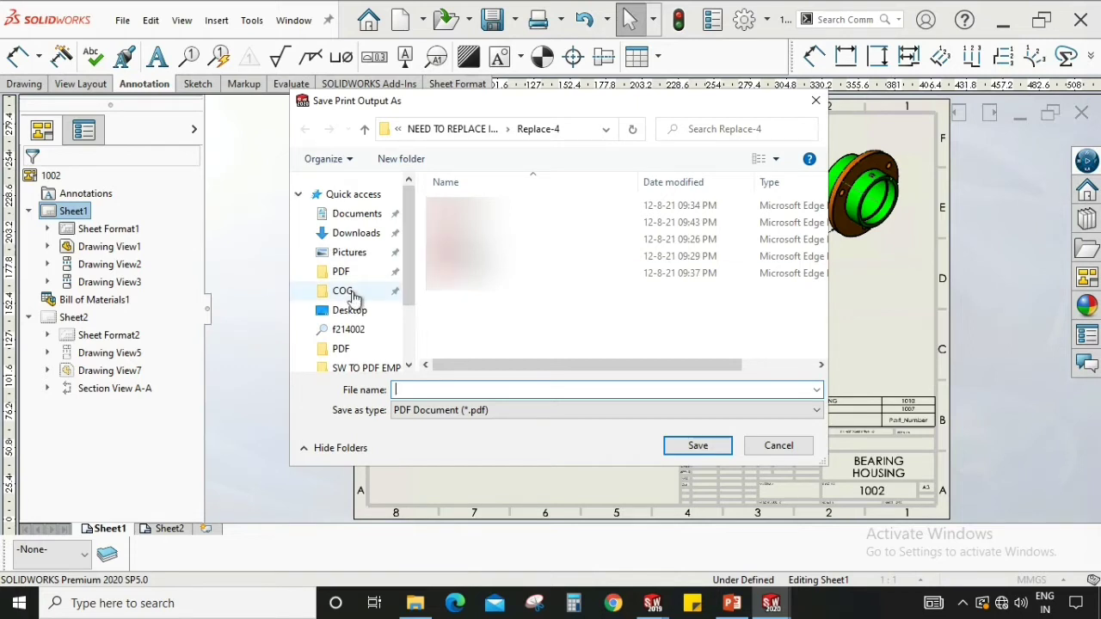
pyautogui.click(348, 292)
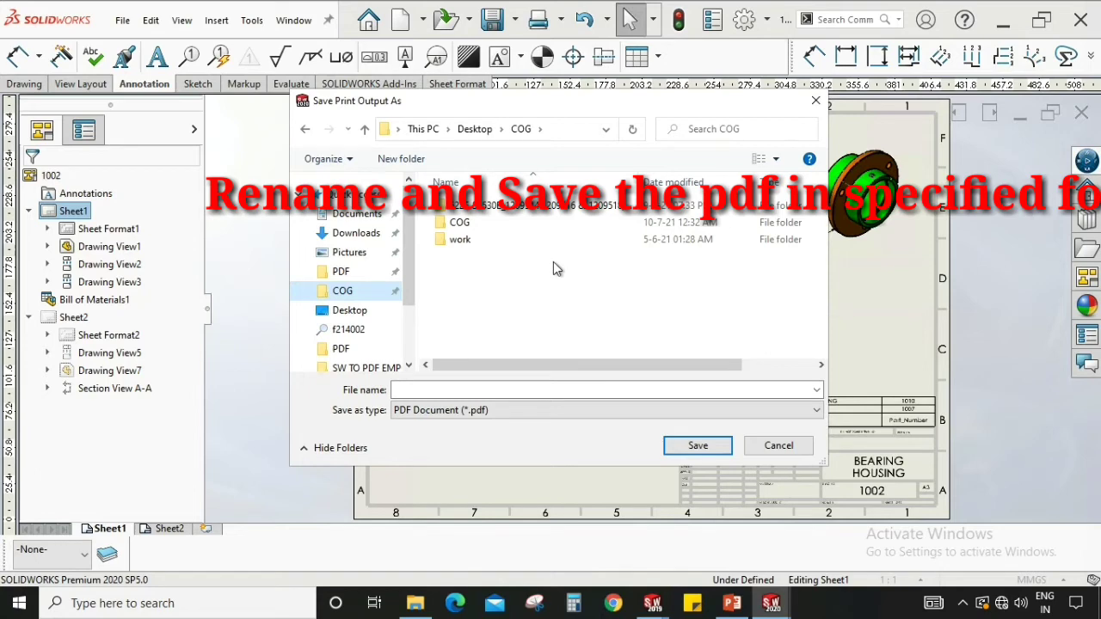
pyautogui.click(459, 224)
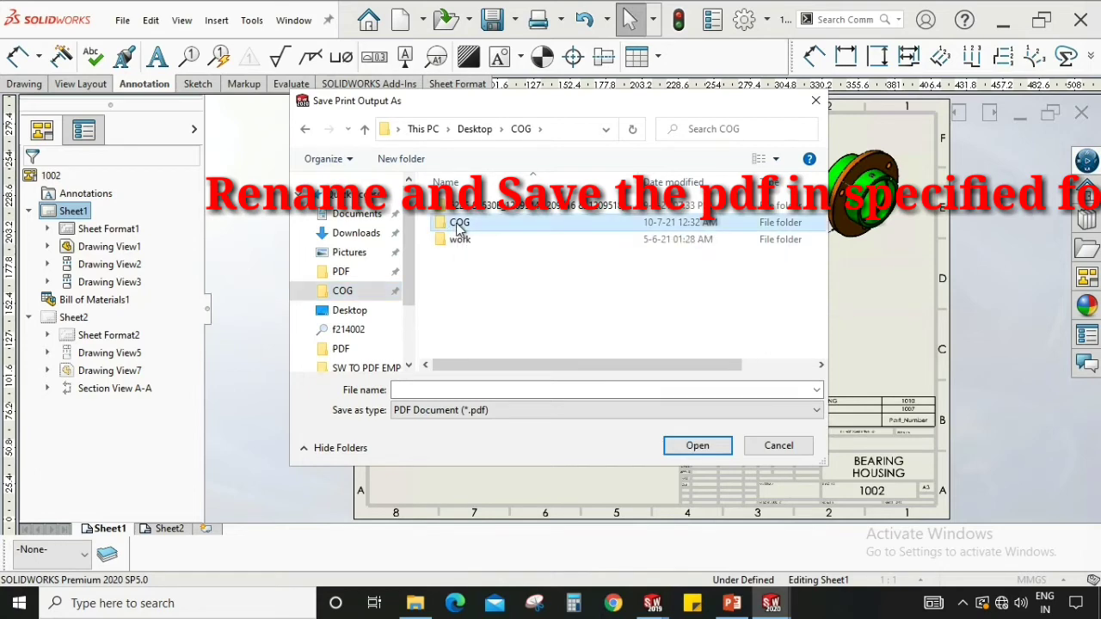
pyautogui.click(421, 391)
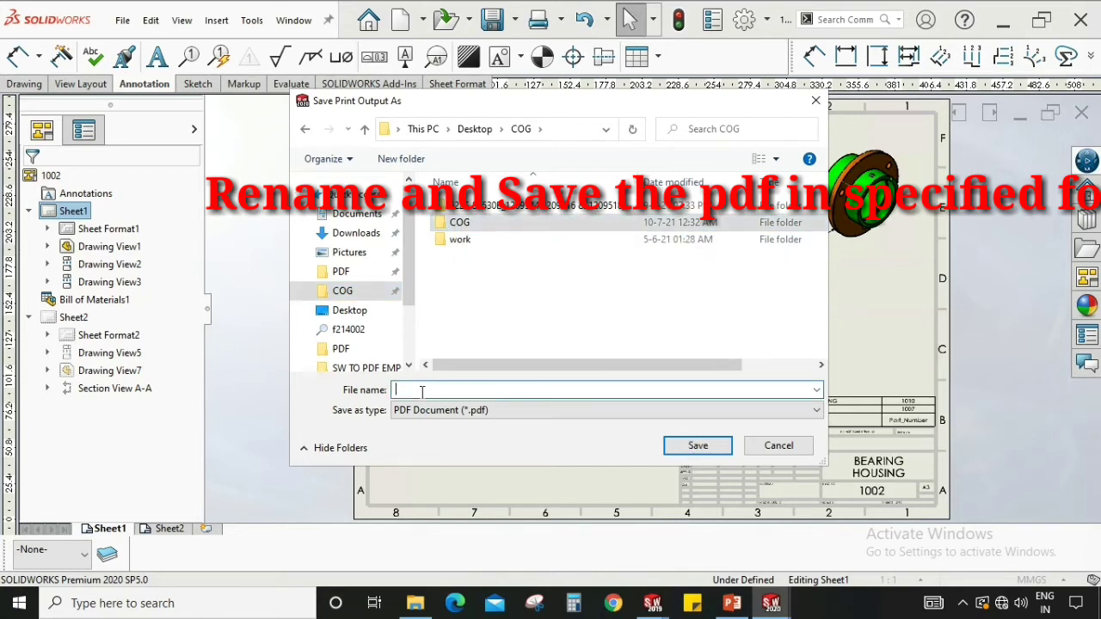
pyautogui.write('1002')
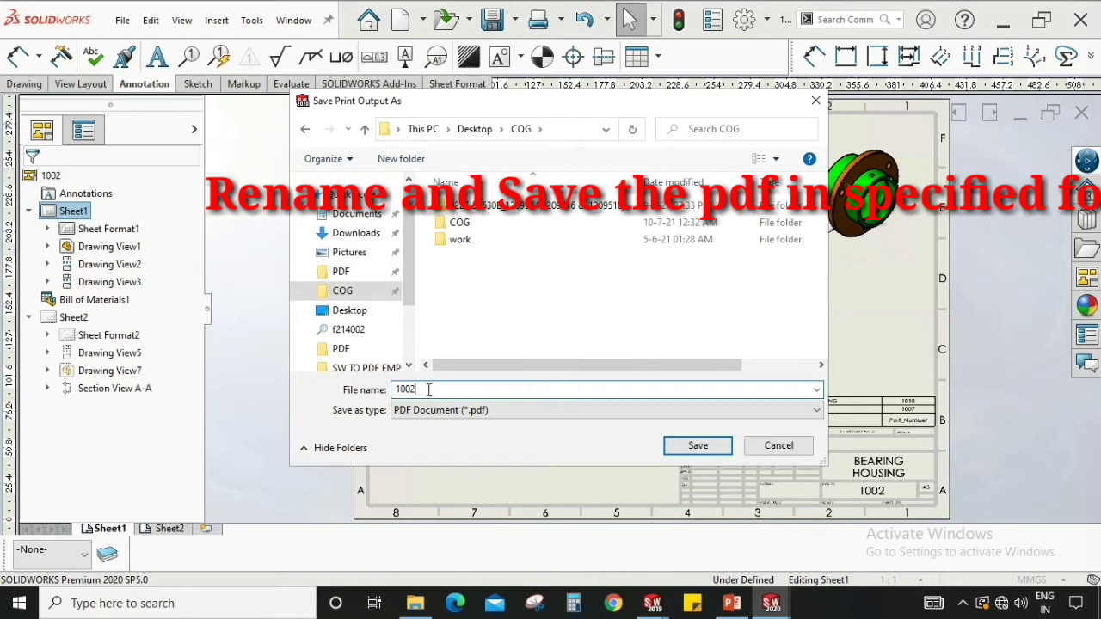
pyautogui.click(695, 446)
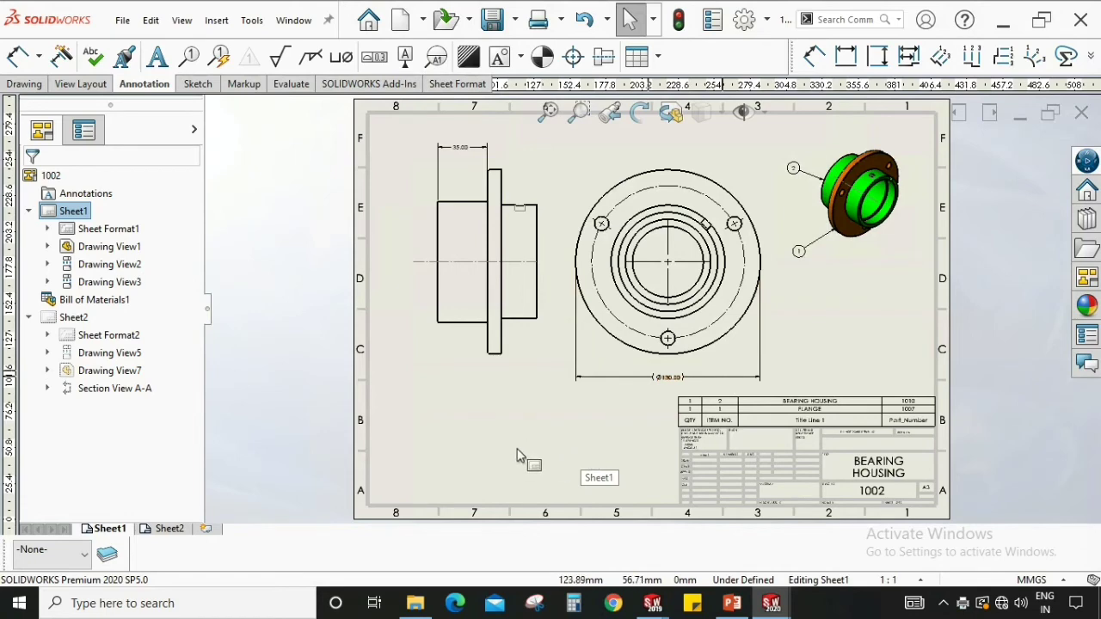
# Locate and select the 1002 PDF in the COG folder in File Explorer
pyautogui.click(415, 604)
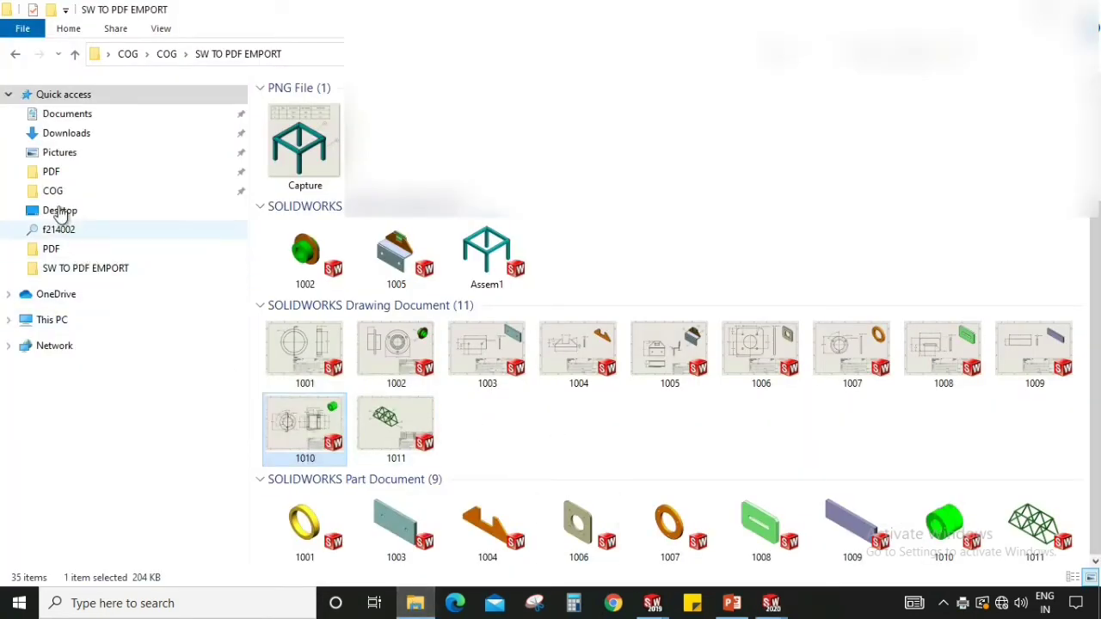
pyautogui.click(53, 190)
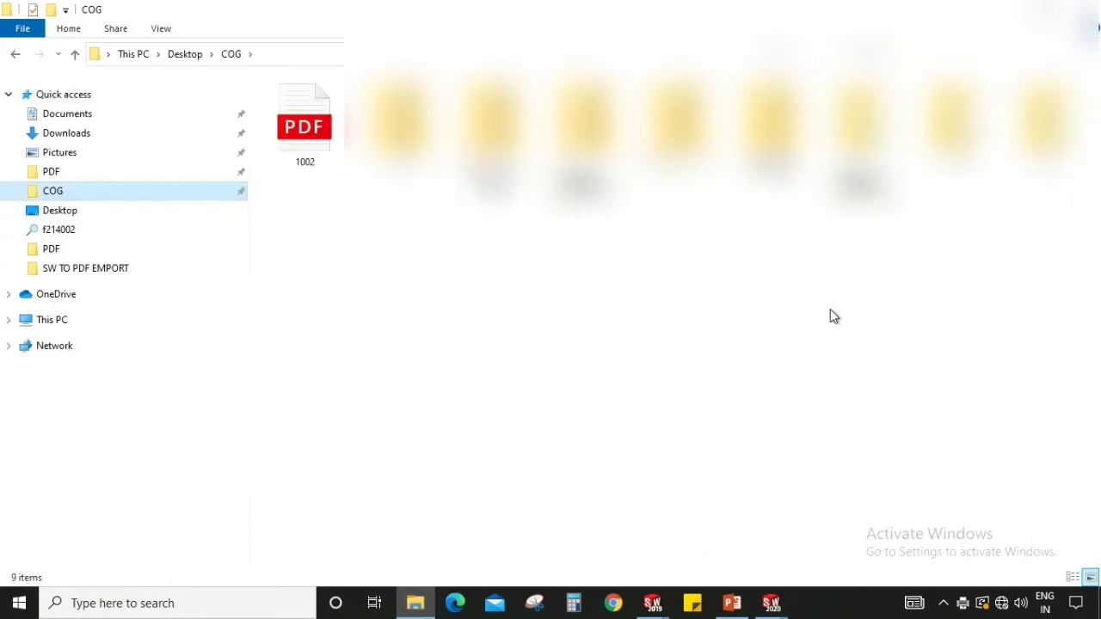
pyautogui.click(305, 133)
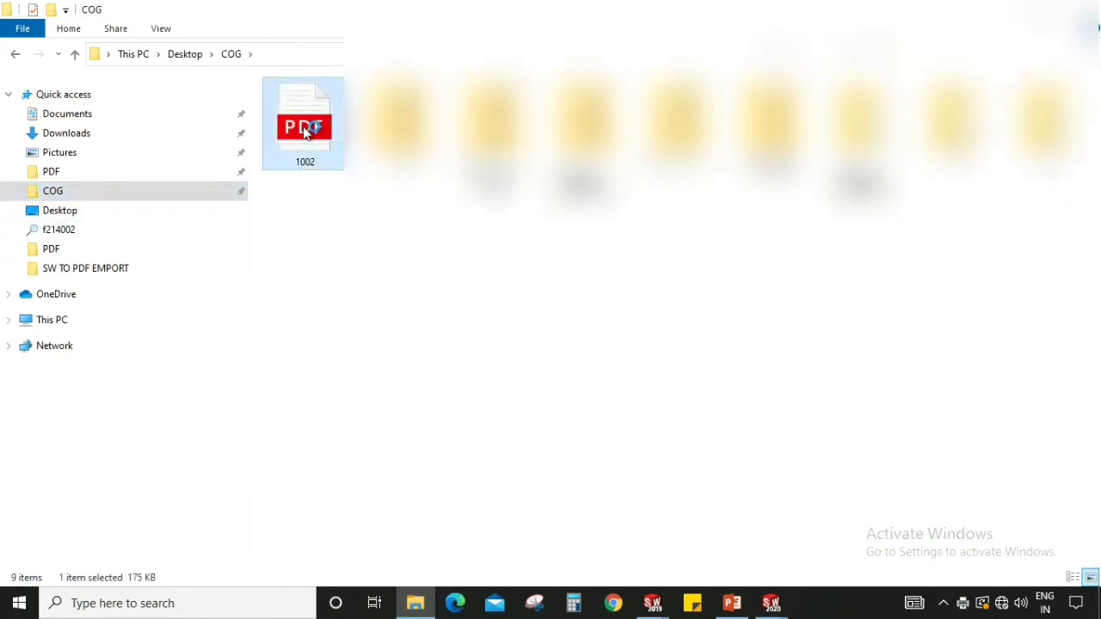
# Open 1002.pdf in Edge, fit to page, and scroll through both A3 sheets
pyautogui.doubleClick(305, 134)
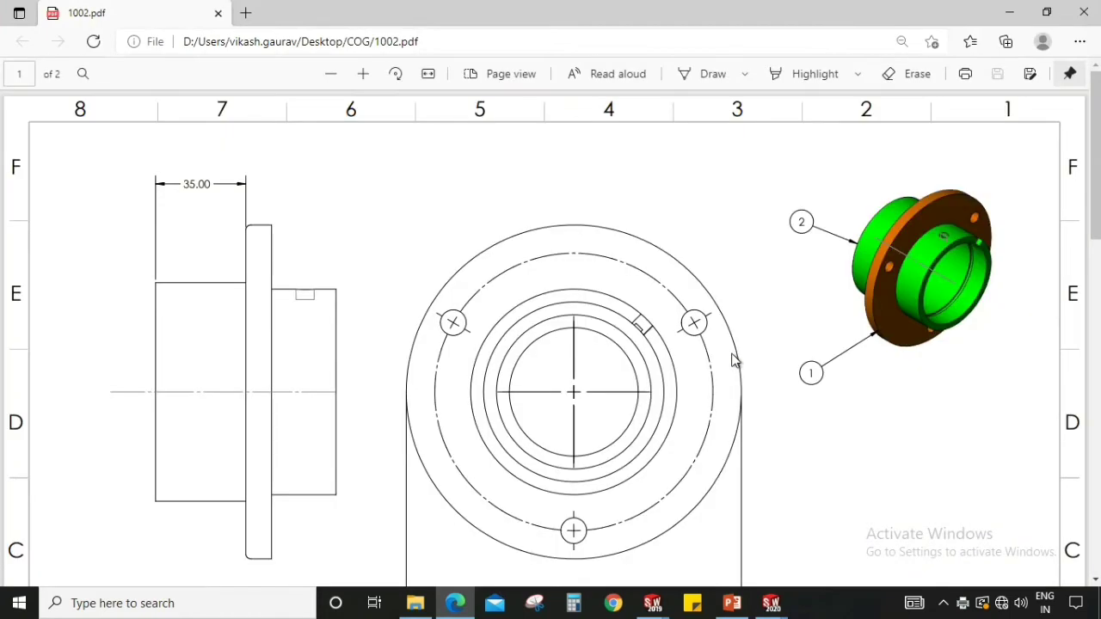
pyautogui.scroll(-1, 756, 365)
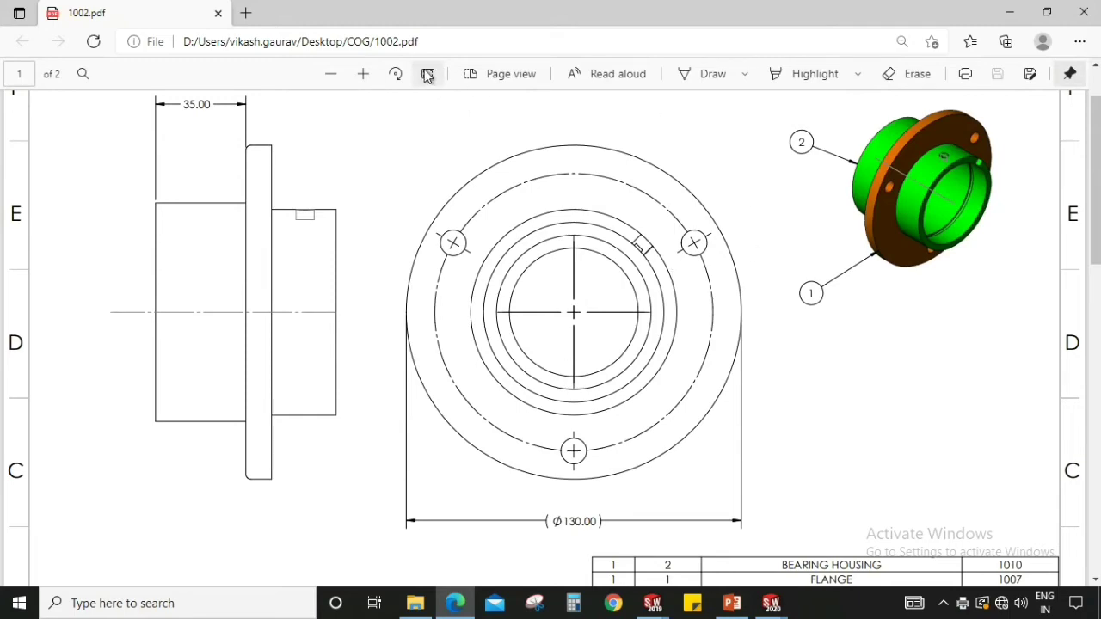
pyautogui.click(427, 75)
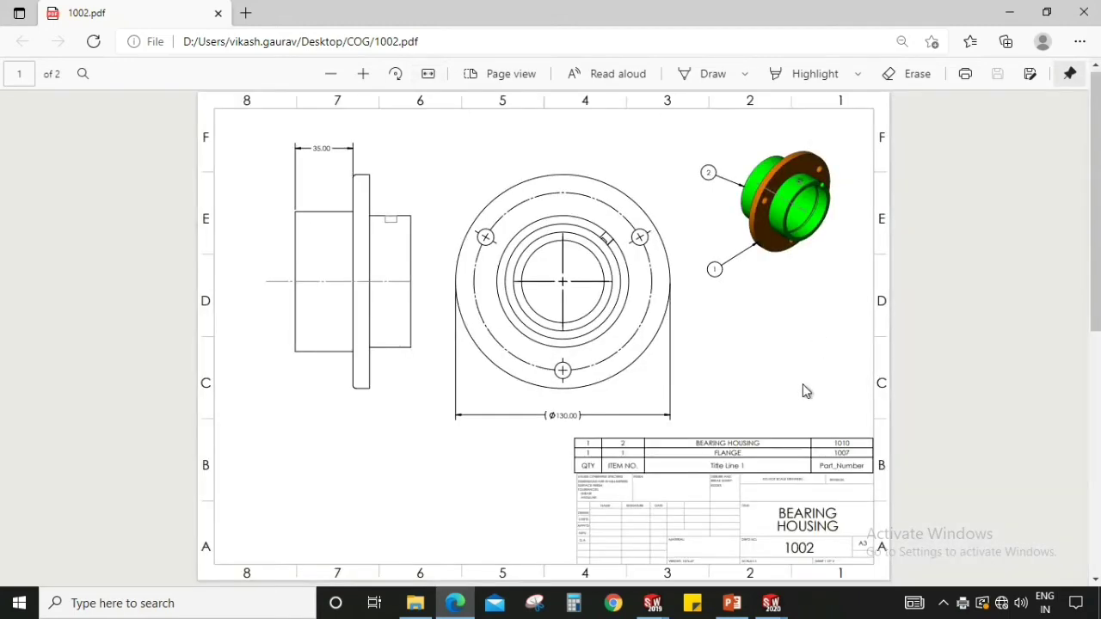
pyautogui.scroll(-3, 803, 384)
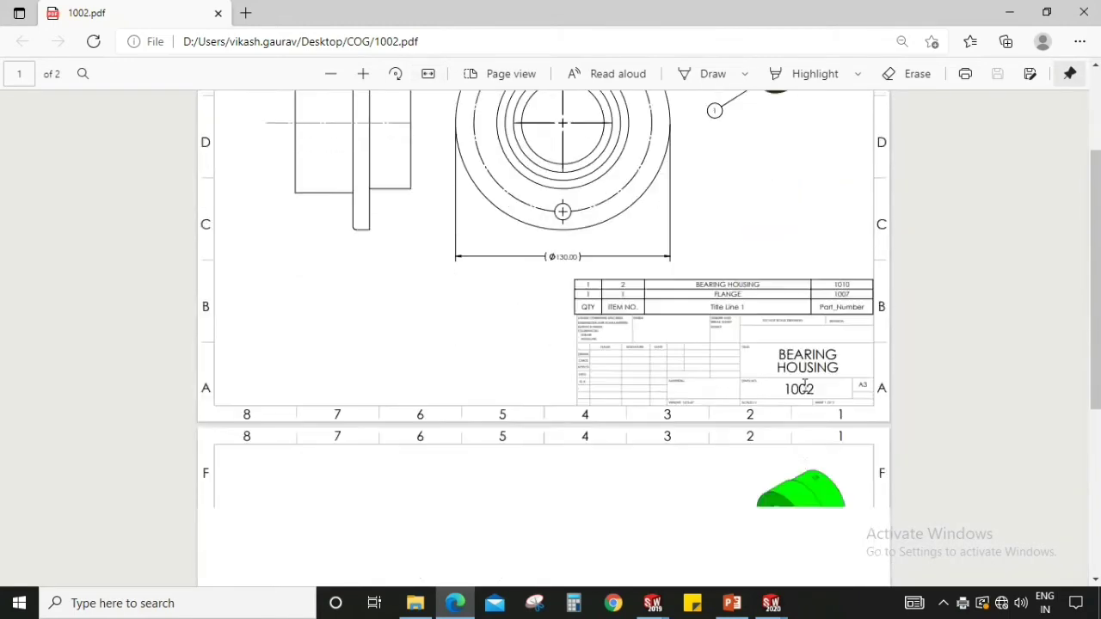
pyautogui.scroll(-2, 803, 383)
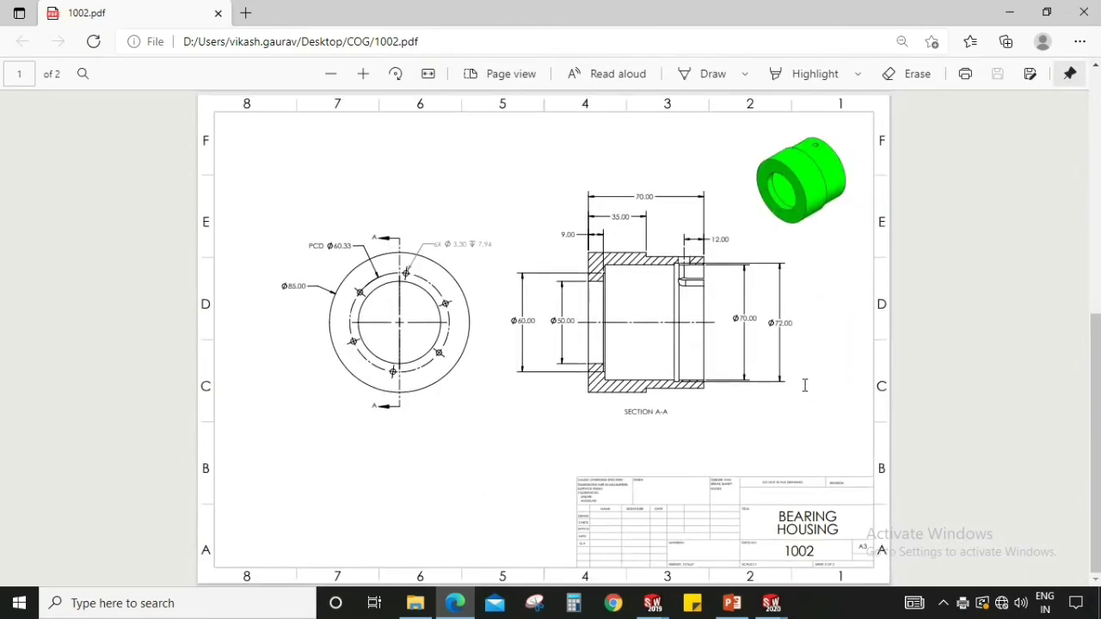
pyautogui.scroll(2, 803, 383)
pyautogui.scroll(4, 795, 391)
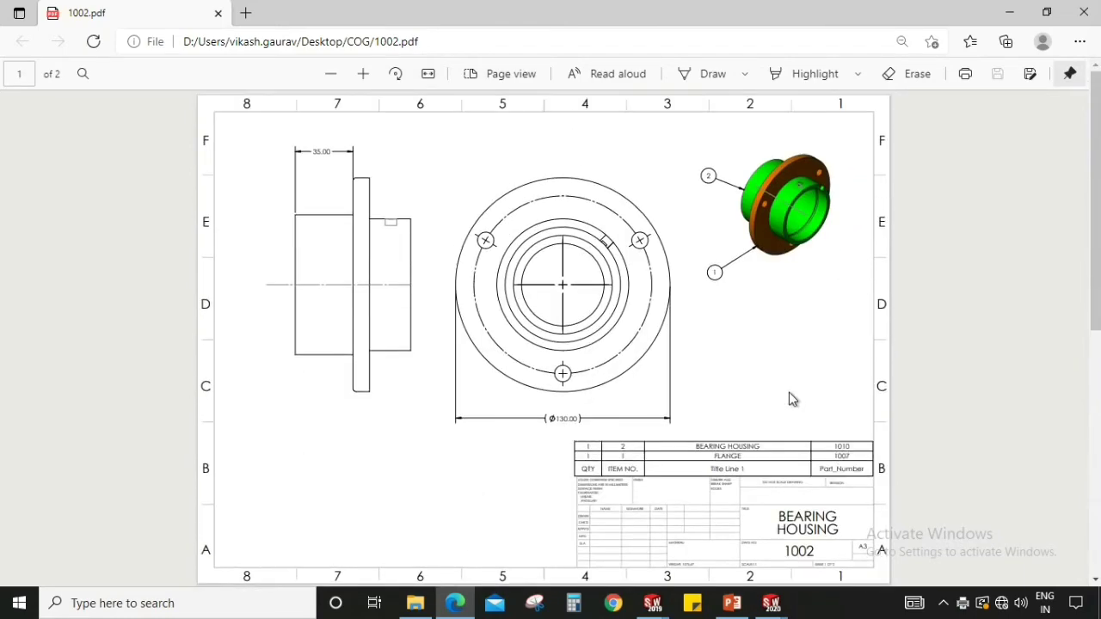
# Close the Edge PDF viewer and bring SOLIDWORKS drawing 1002 to the front
pyautogui.click(1090, 14)
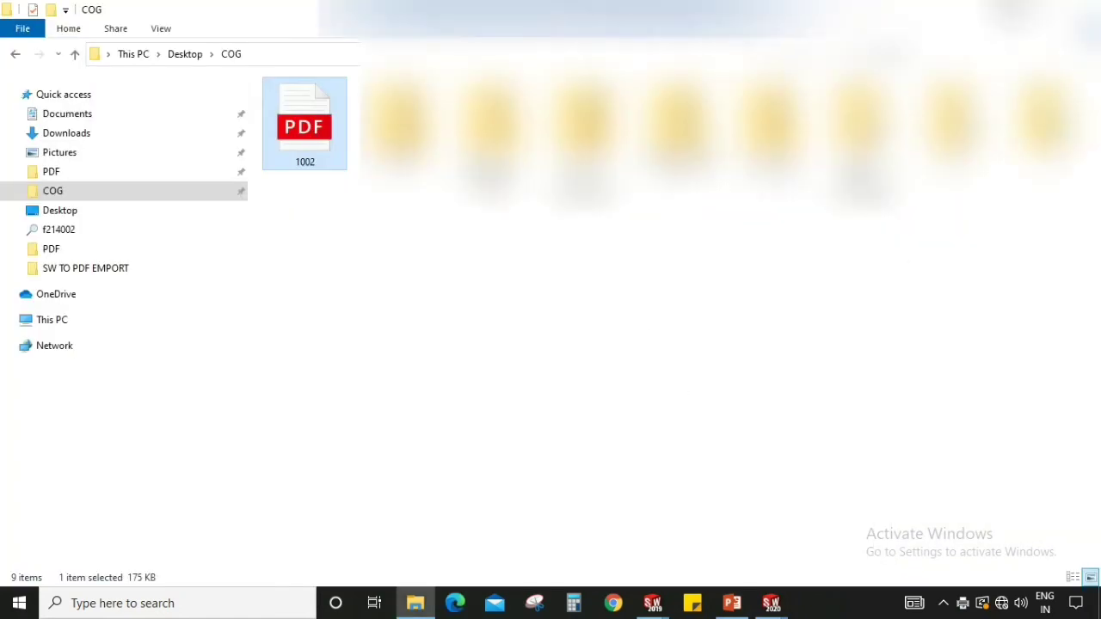
pyautogui.click(1002, 12)
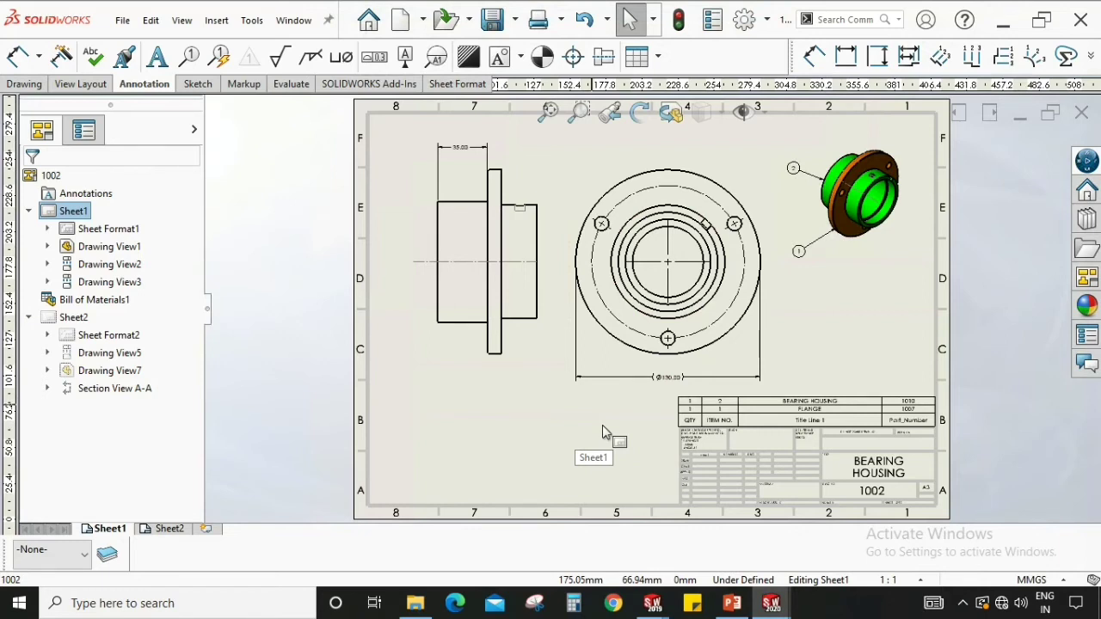
# Start a File > Print and limit the print range to sheet 2
pyautogui.click(123, 27)
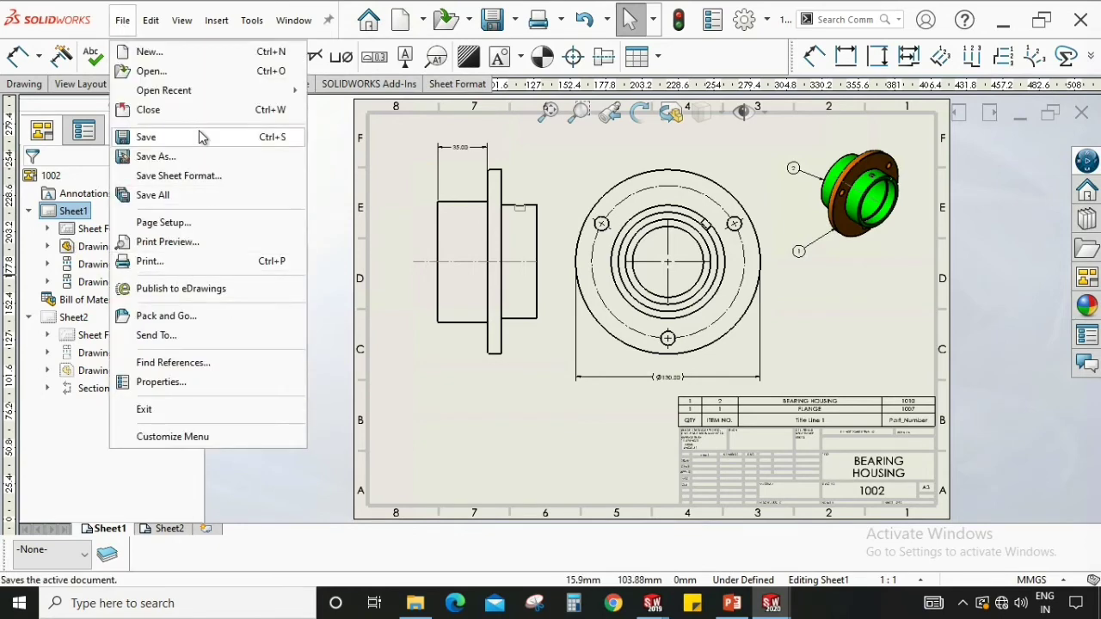
pyautogui.click(148, 261)
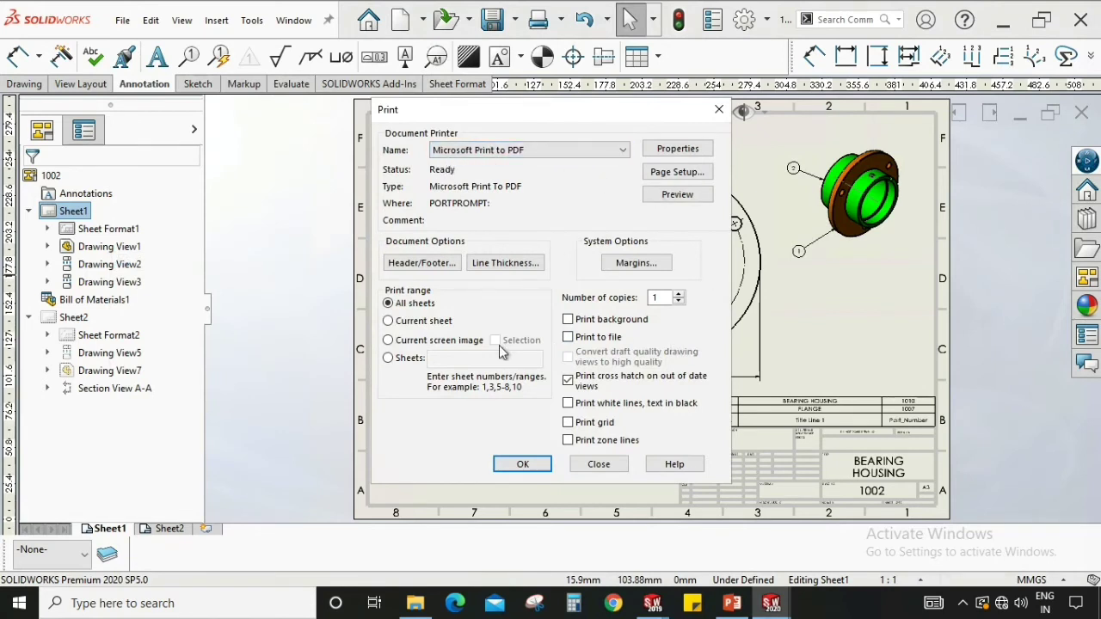
pyautogui.click(388, 321)
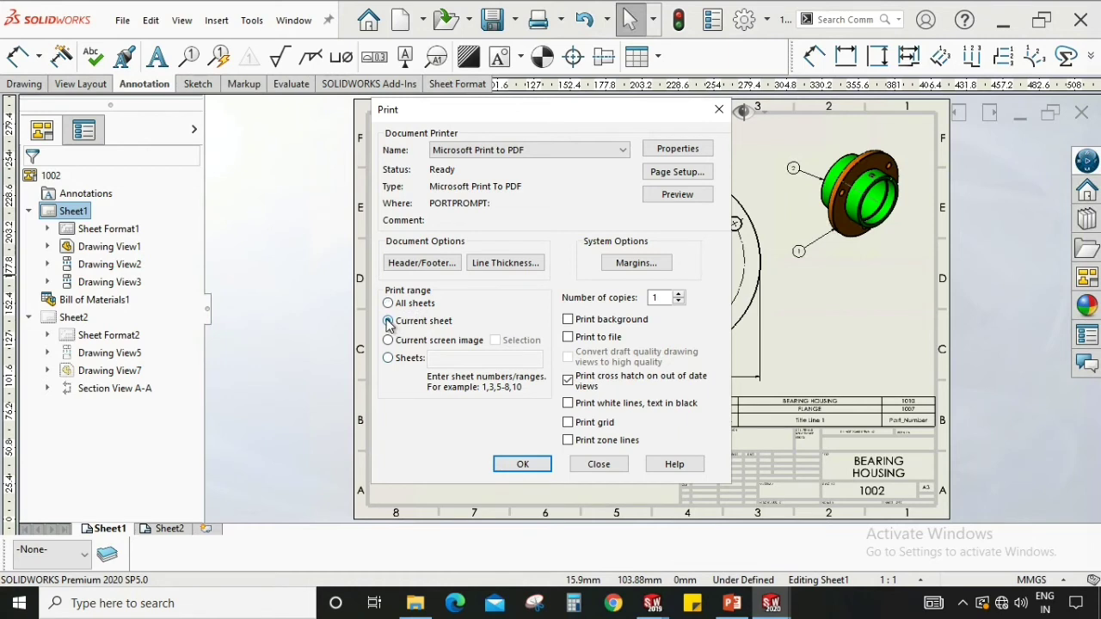
pyautogui.click(389, 359)
pyautogui.click(440, 358)
pyautogui.write('2')
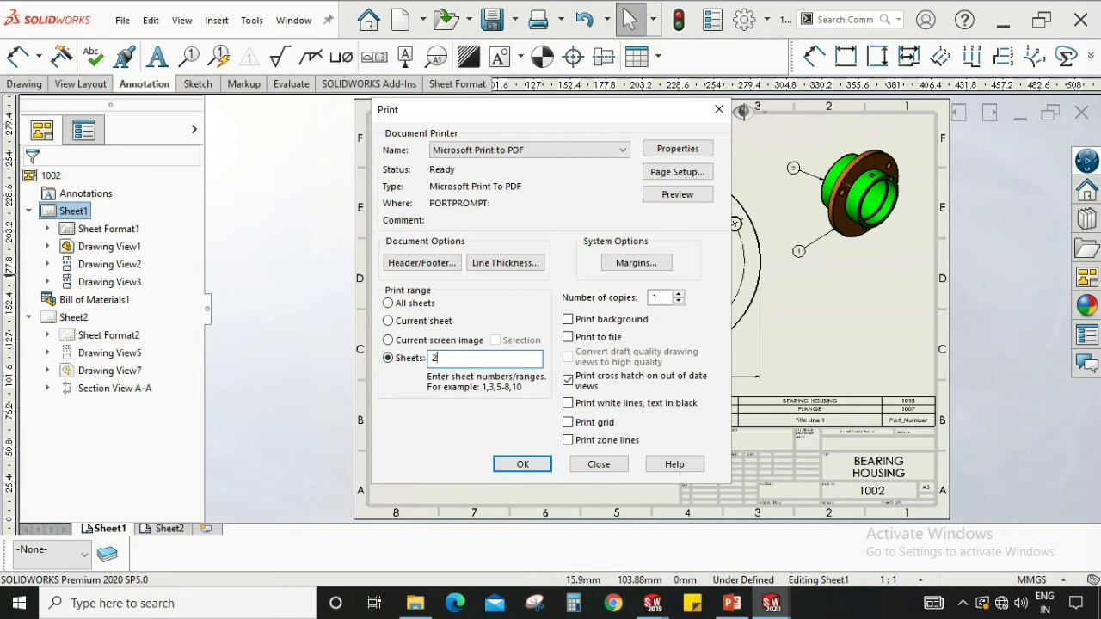
# Set the PDF printer properties to landscape with A3 paper size
pyautogui.click(677, 149)
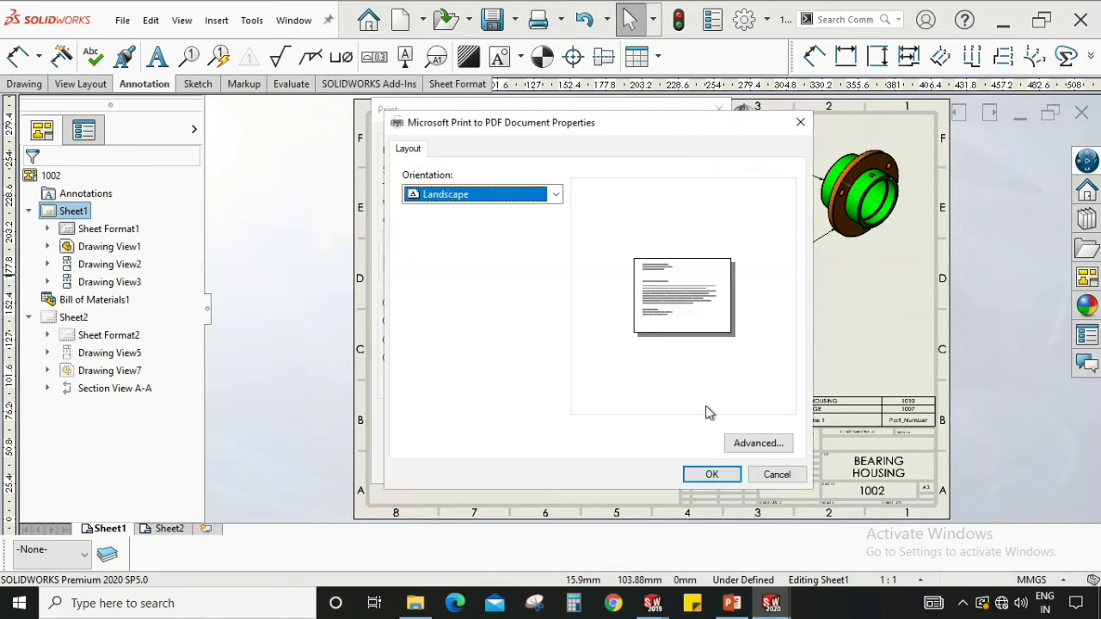
pyautogui.click(557, 199)
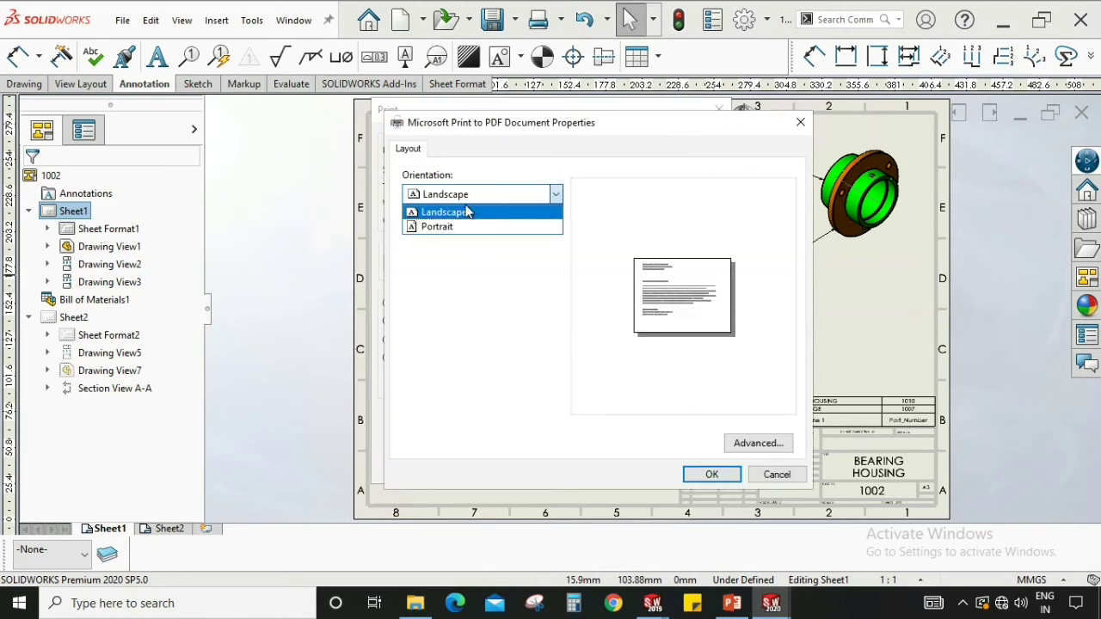
pyautogui.click(451, 213)
pyautogui.click(772, 446)
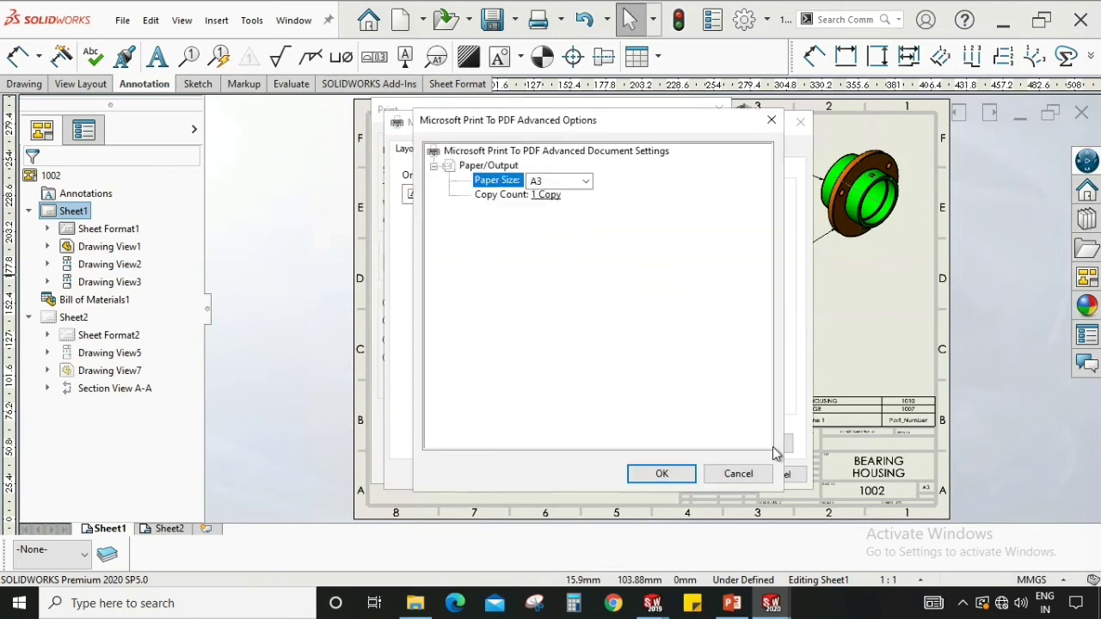
pyautogui.click(654, 480)
pyautogui.click(698, 475)
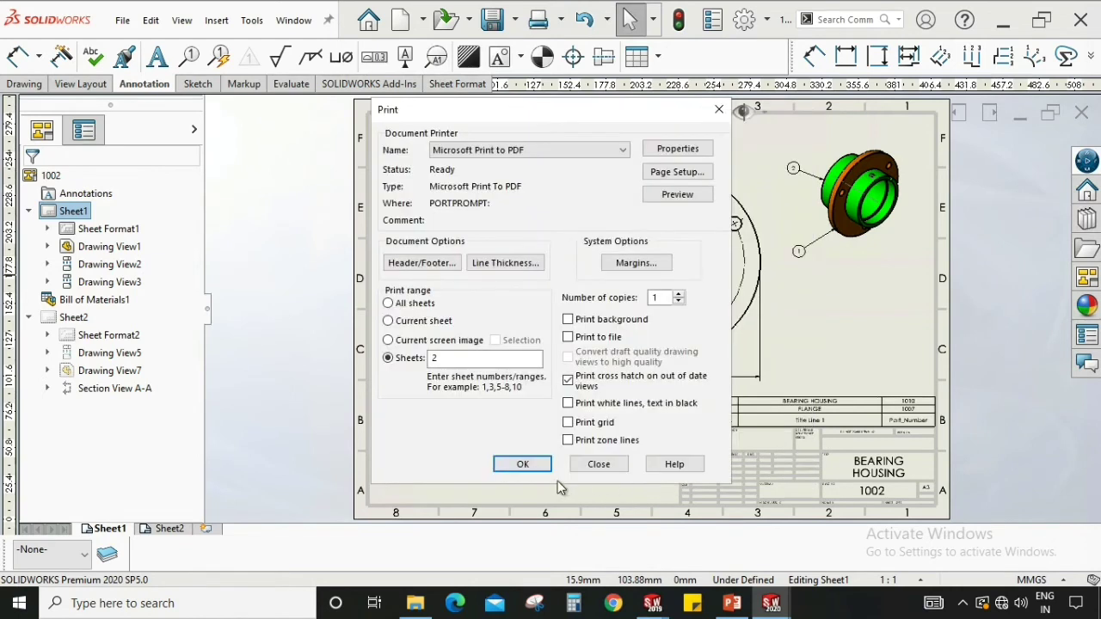
# Save the sheet 2 PDF as 1002-2 in COG and select it in Explorer
pyautogui.click(524, 464)
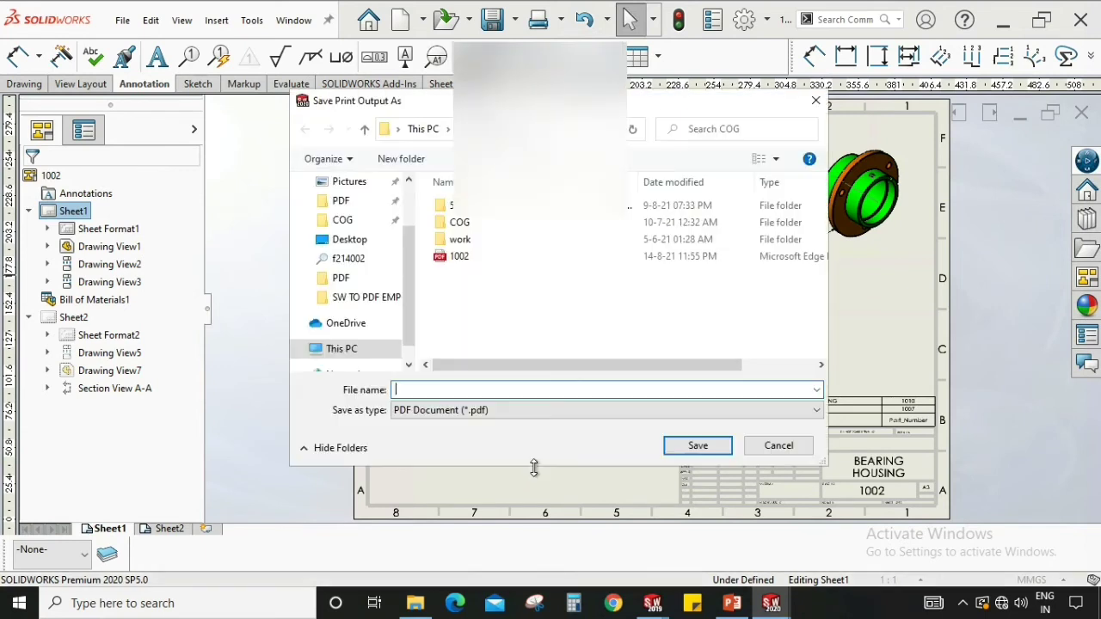
pyautogui.click(458, 256)
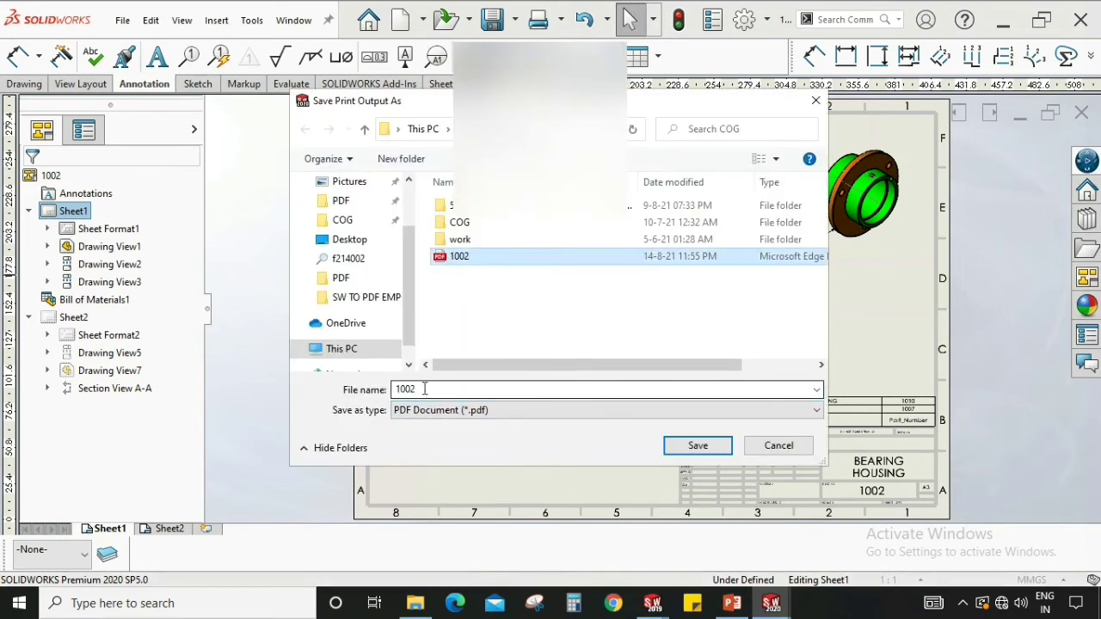
pyautogui.doubleClick(430, 388)
pyautogui.click(431, 389)
pyautogui.write('-2')
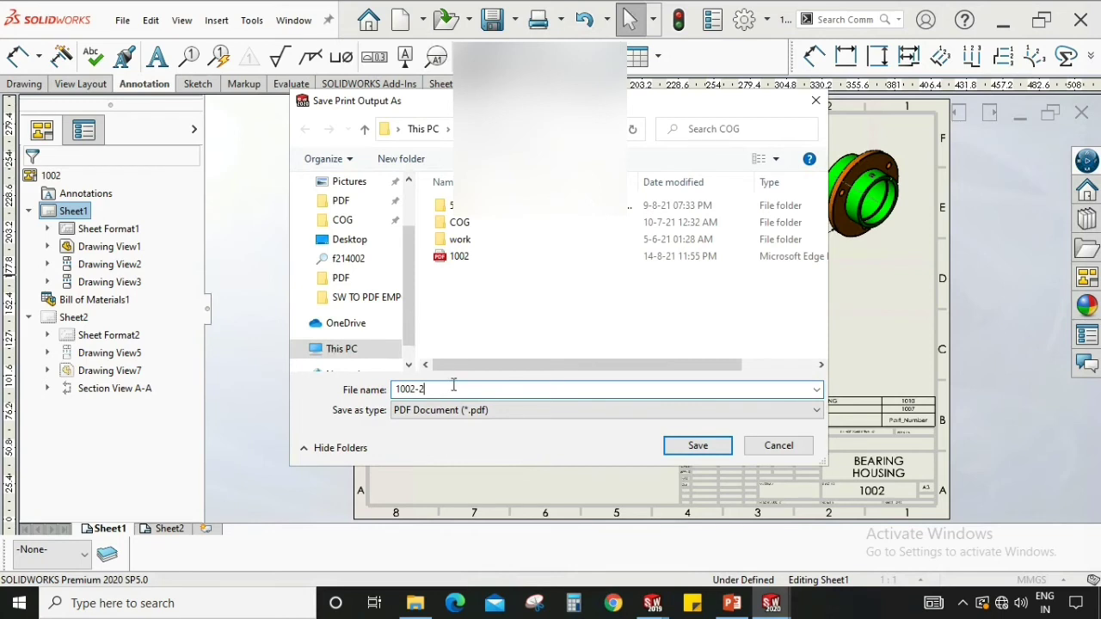
pyautogui.click(708, 443)
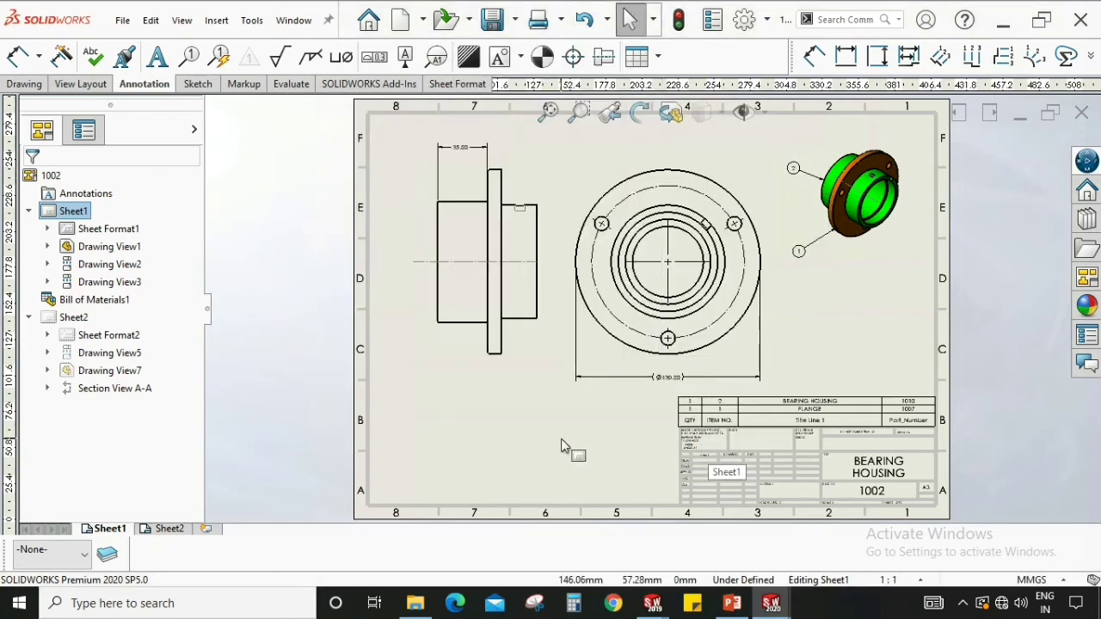
pyautogui.click(415, 603)
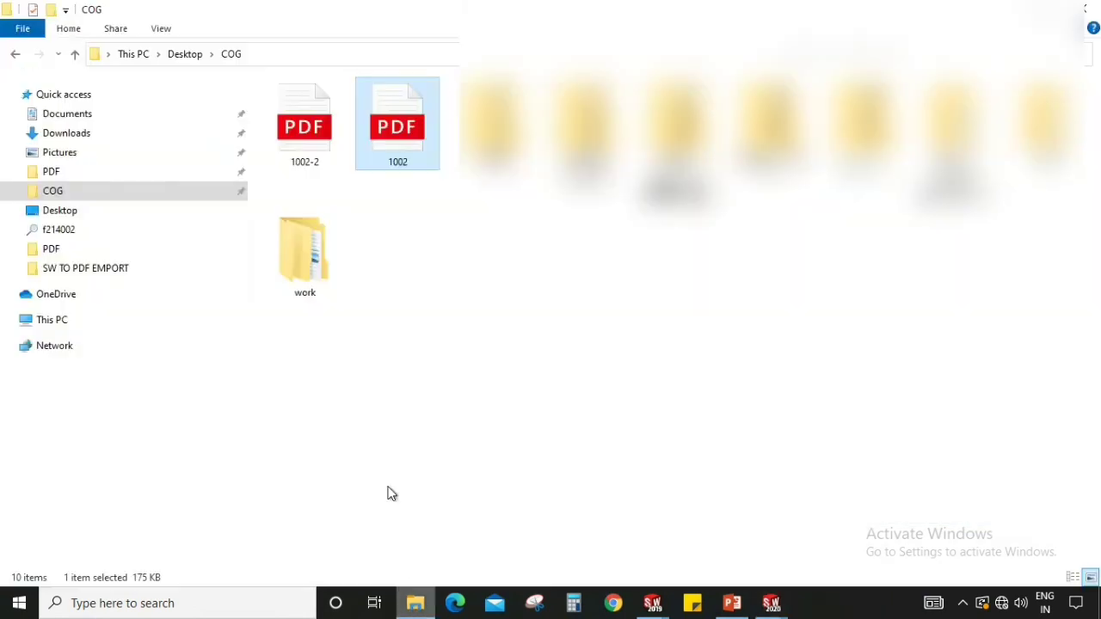
pyautogui.click(317, 148)
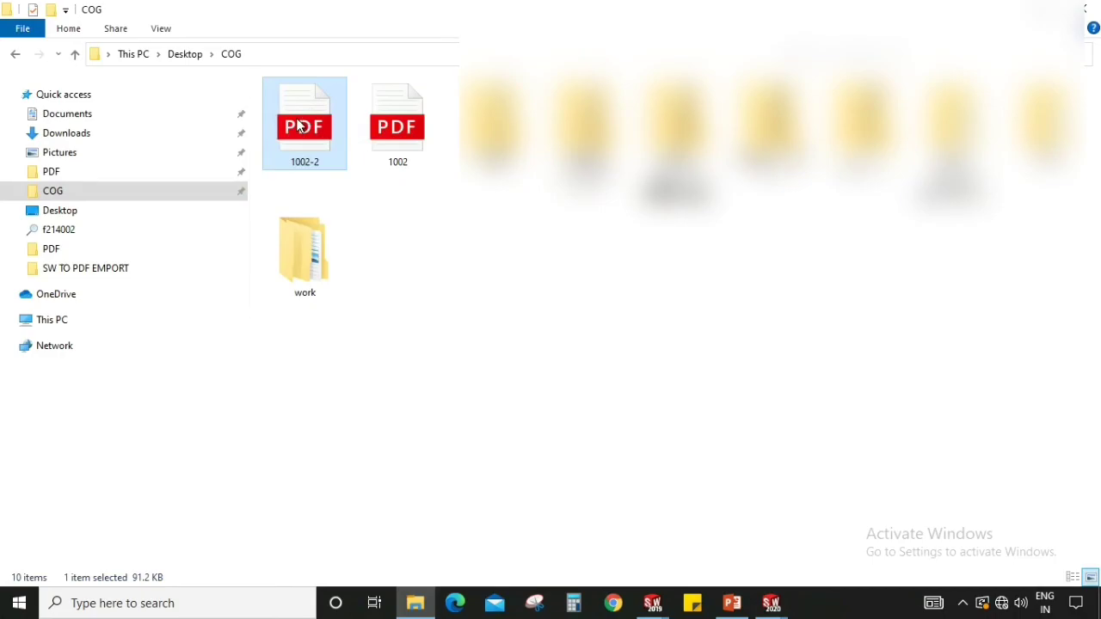
# Open 1002-2.pdf in Edge and scroll through its single SECTION A-A page
pyautogui.doubleClick(300, 126)
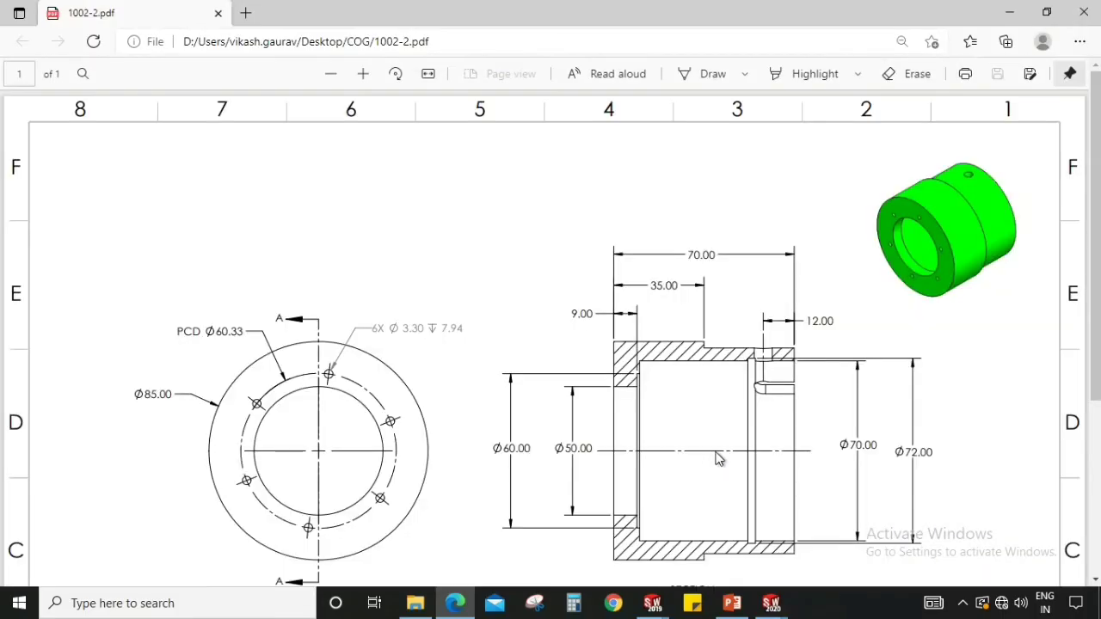
pyautogui.scroll(-2, 718, 458)
pyautogui.scroll(2, 825, 491)
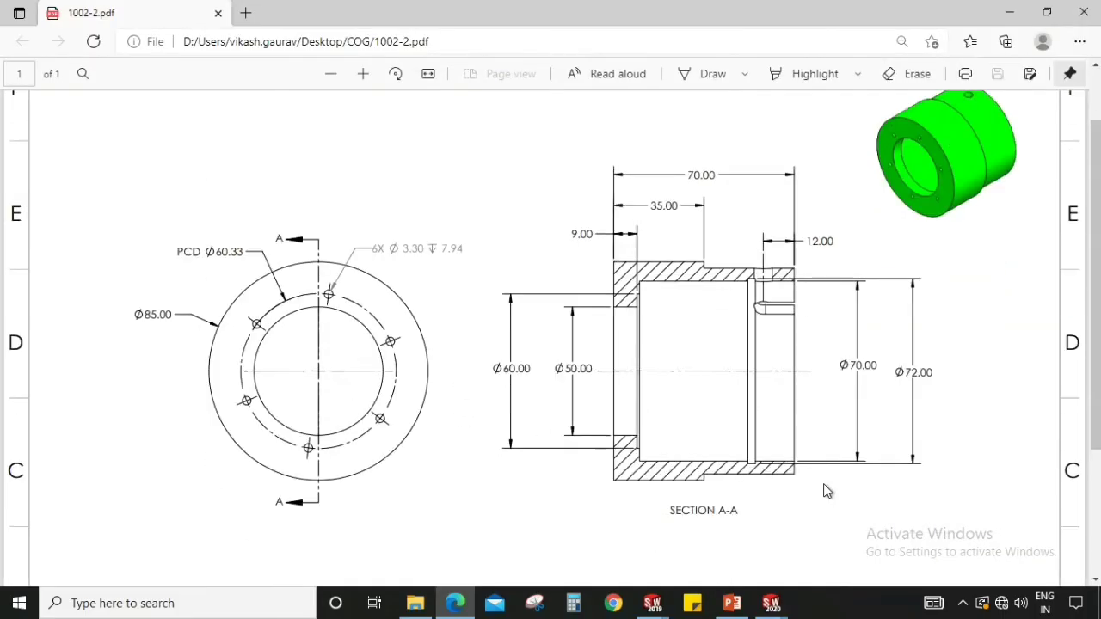
pyautogui.scroll(-1, 803, 399)
pyautogui.scroll(-2, 803, 399)
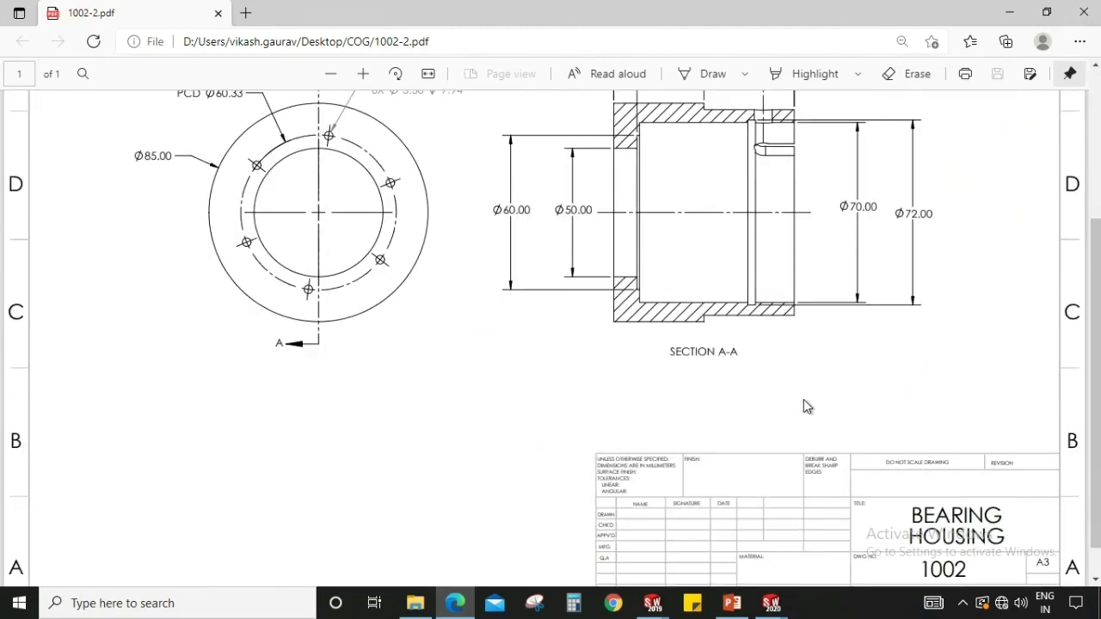
pyautogui.scroll(3, 803, 405)
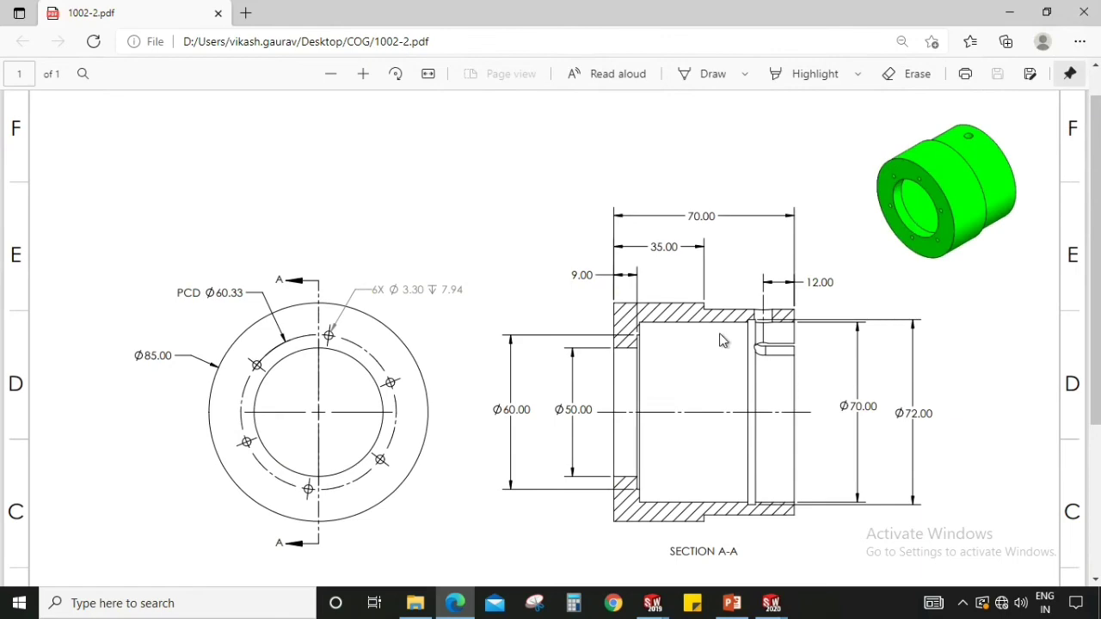
# Switch to the 1010 - Sheet1 drawing from the SOLIDWORKS taskbar thumbnails
pyautogui.click(771, 603)
pyautogui.click(857, 531)
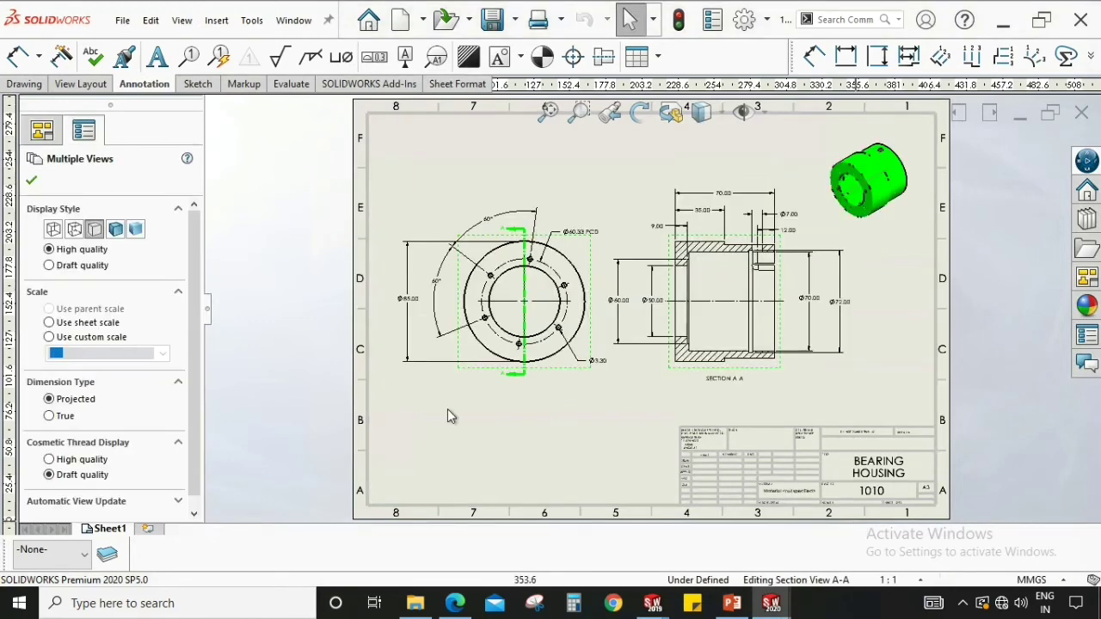